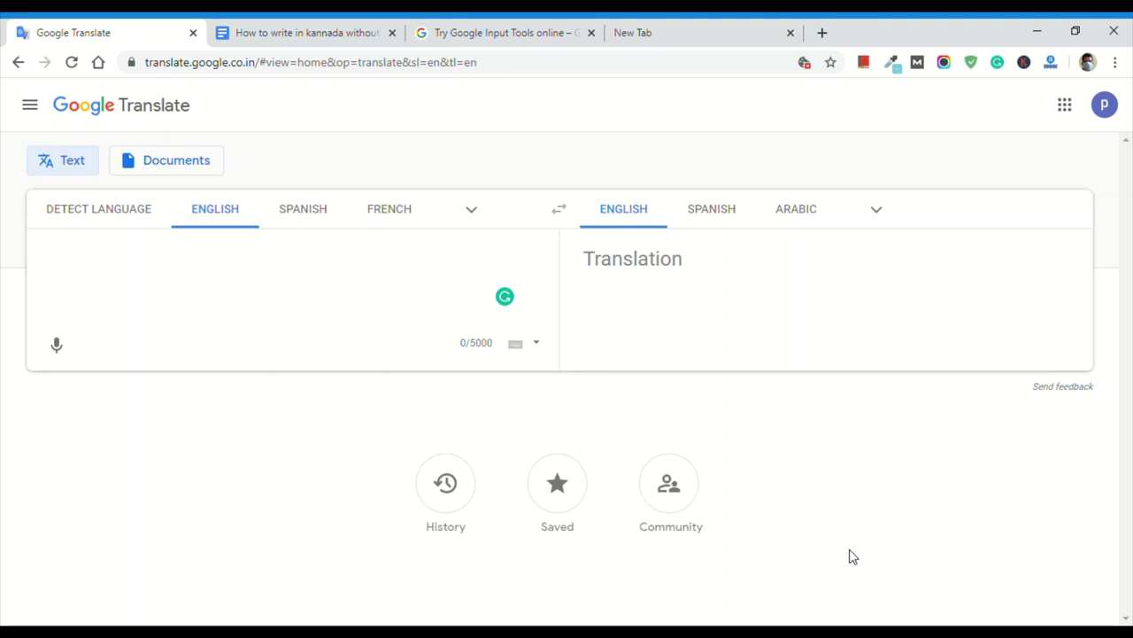
# Look over the open Google Docs document, its signed-in account and the Google Input Tools page, and return to Google Translate.
pyautogui.click(352, 25)
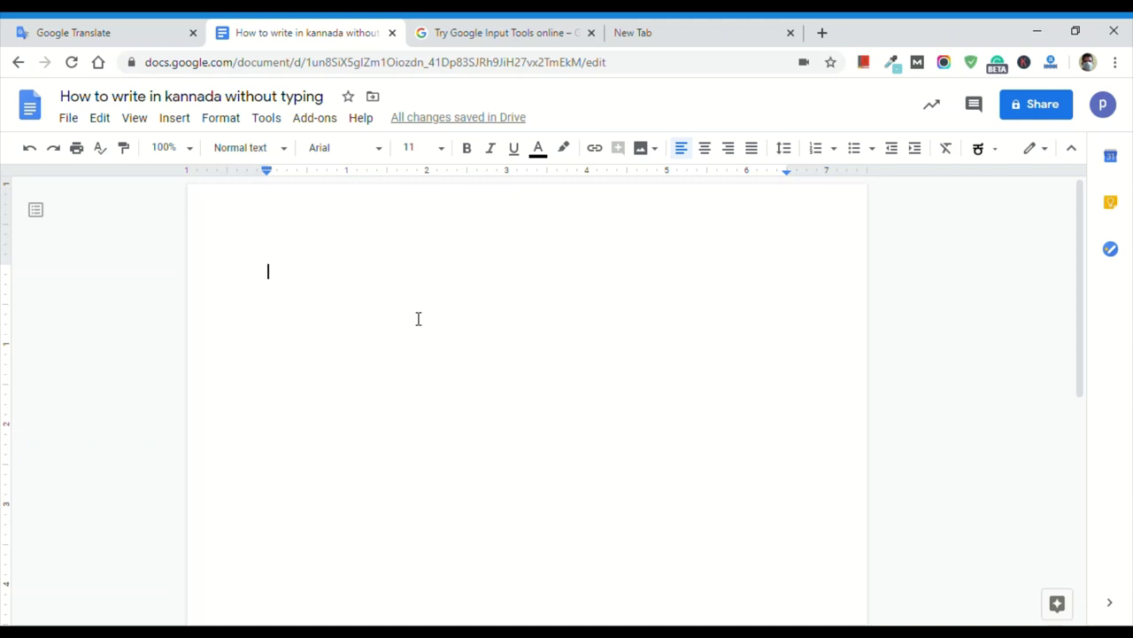
pyautogui.click(1105, 104)
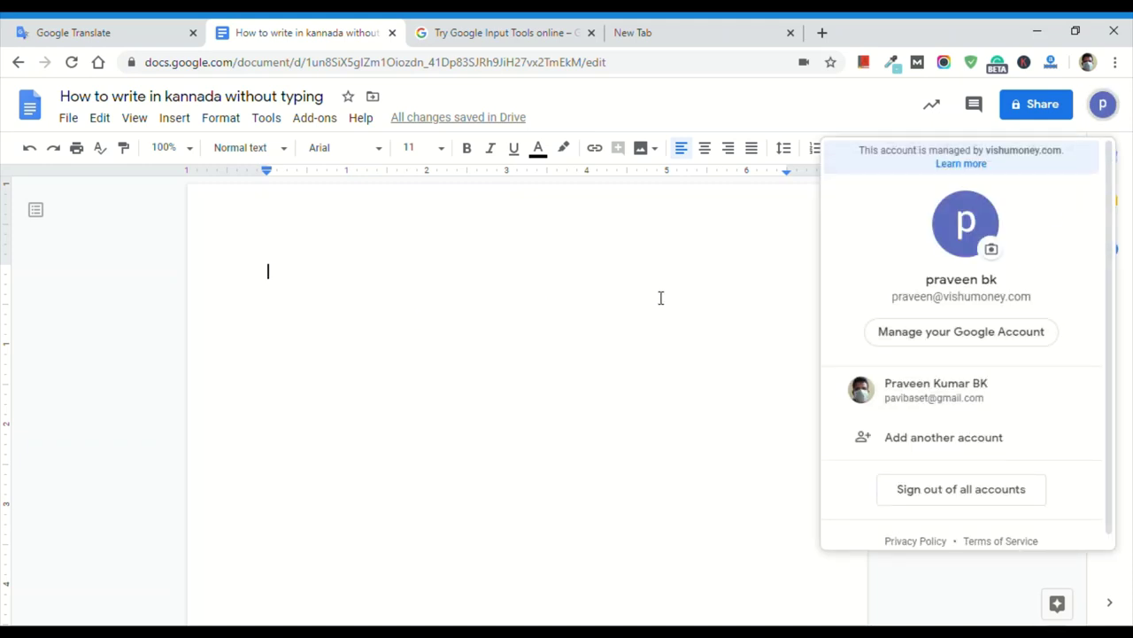
pyautogui.click(316, 266)
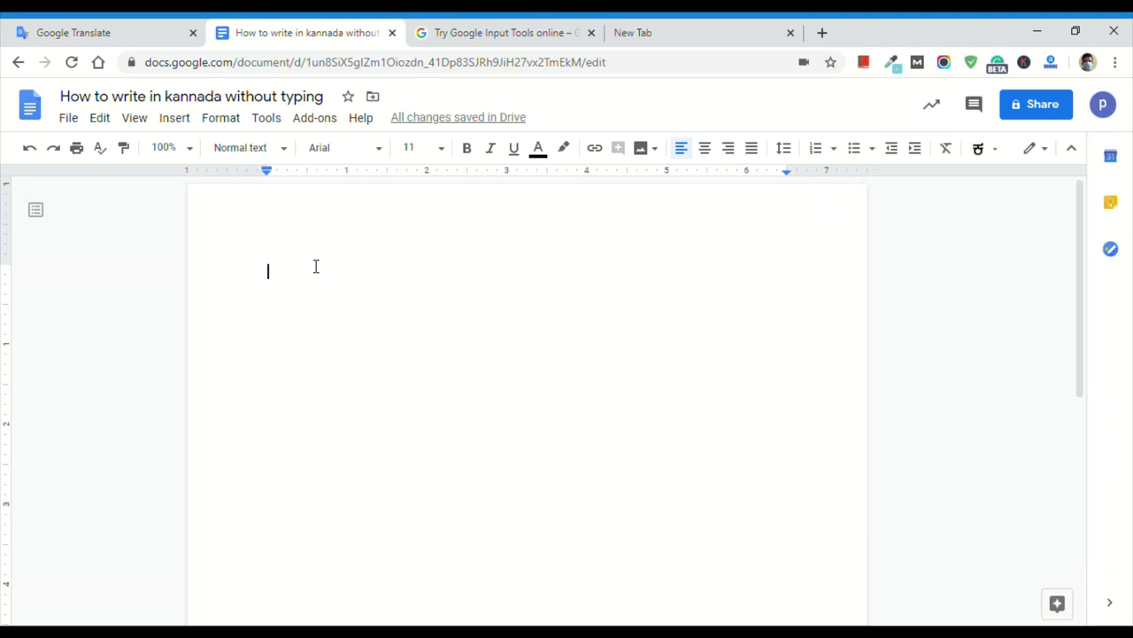
pyautogui.click(498, 30)
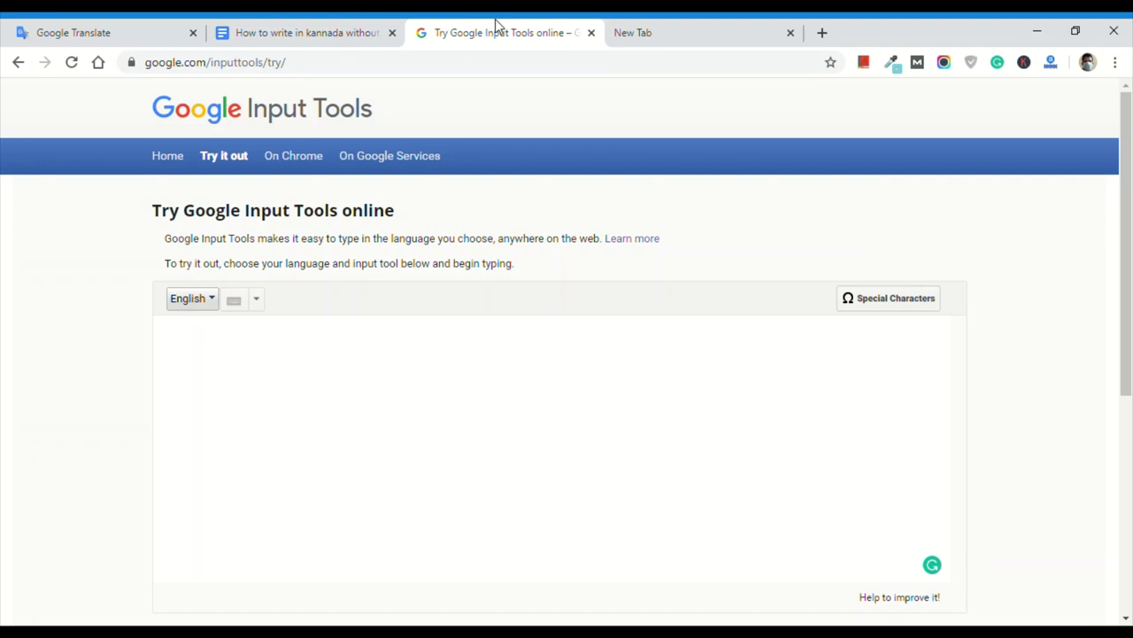
pyautogui.click(100, 32)
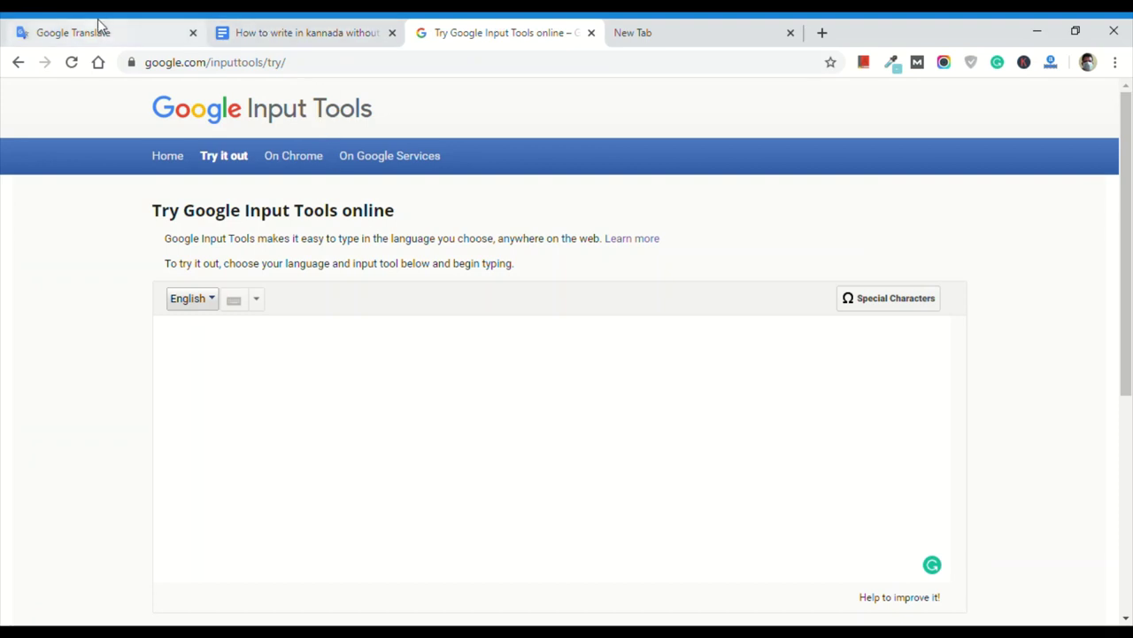
pyautogui.click(252, 27)
pyautogui.click(468, 30)
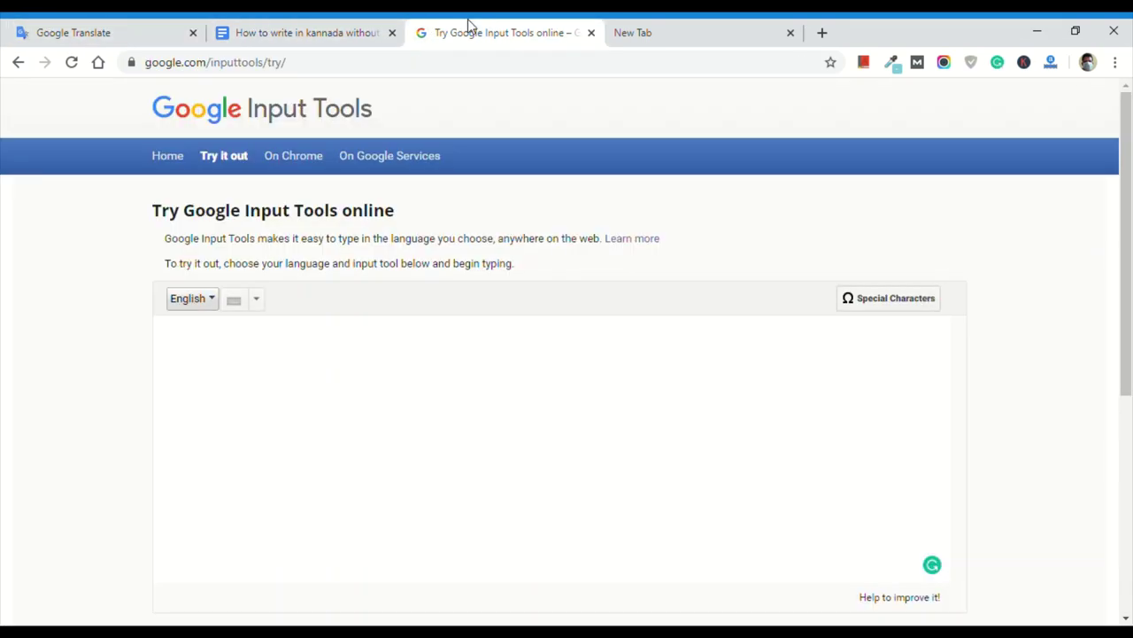
pyautogui.click(124, 27)
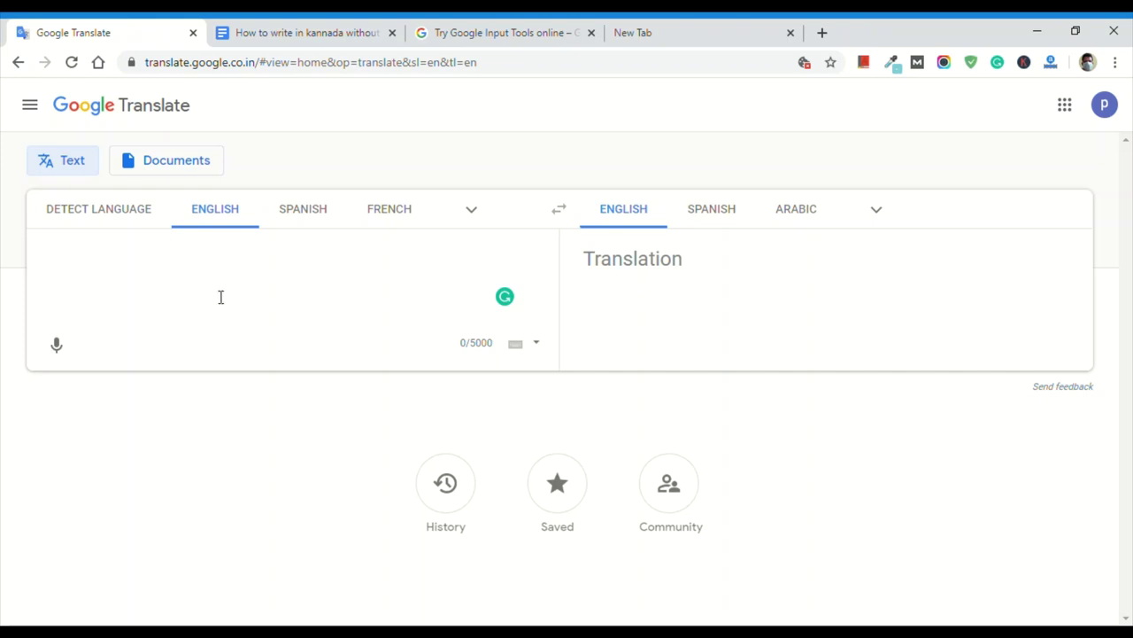
# Enter the English source text "How to transalate english to kannada" for translation.
pyautogui.click(160, 264)
pyautogui.write('How to ')
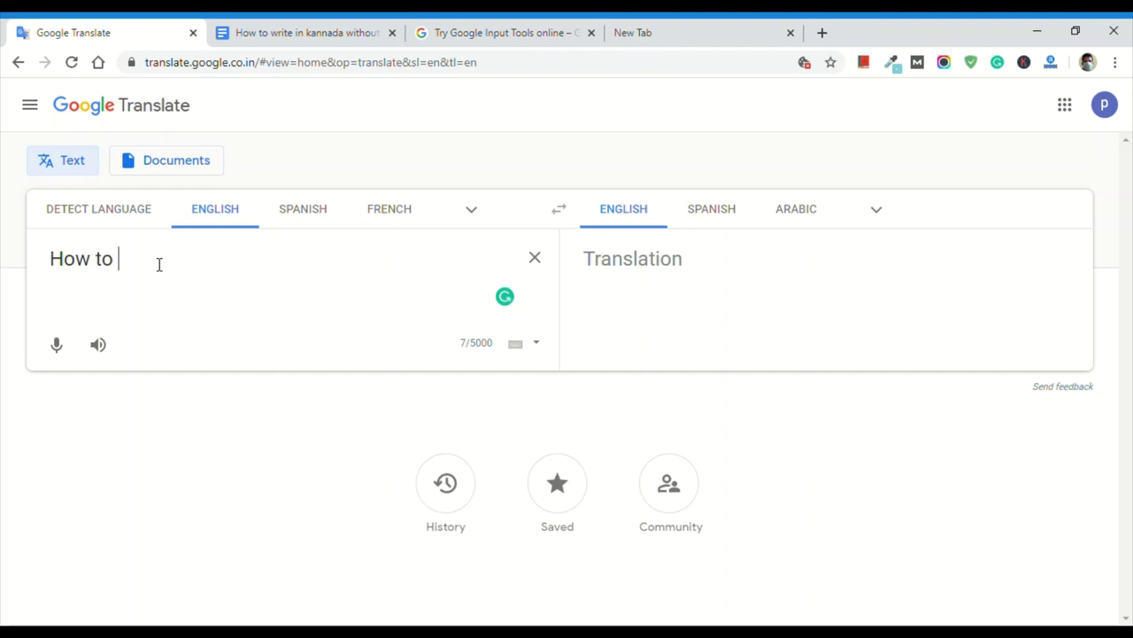
pyautogui.write('transalae')
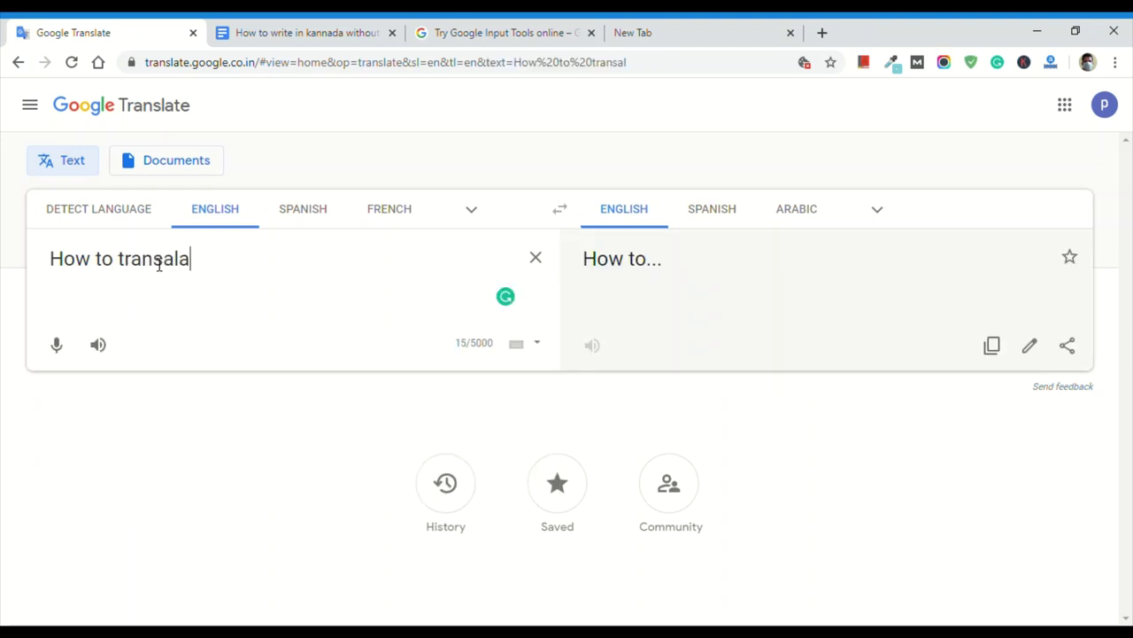
pyautogui.press('BackSpace')
pyautogui.press('BackSpace')
pyautogui.write('te ')
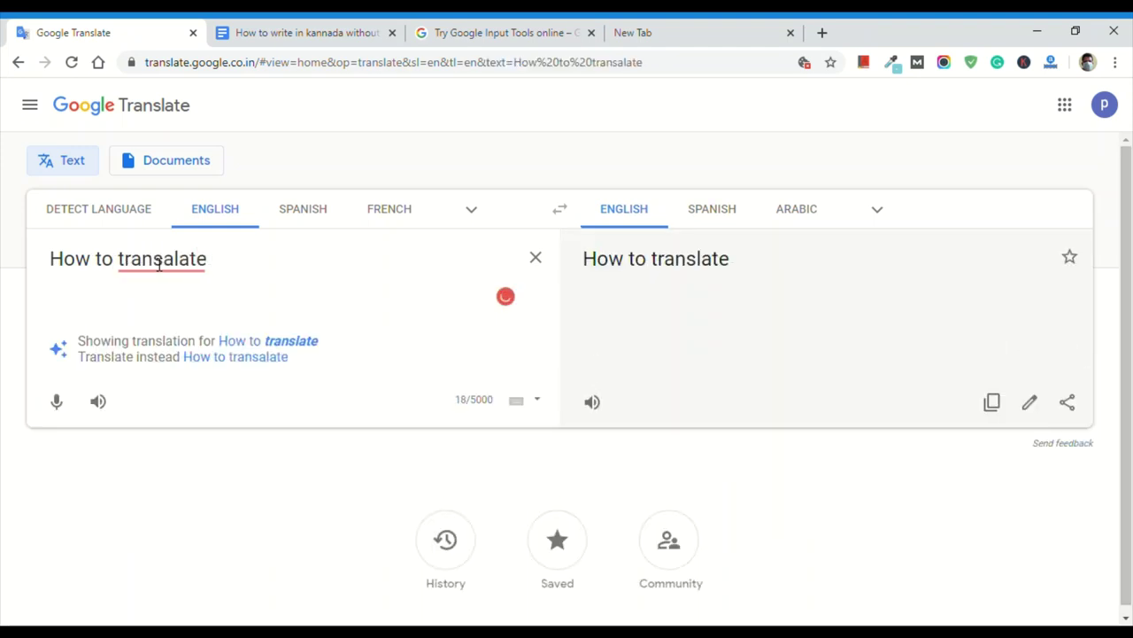
pyautogui.write('english ')
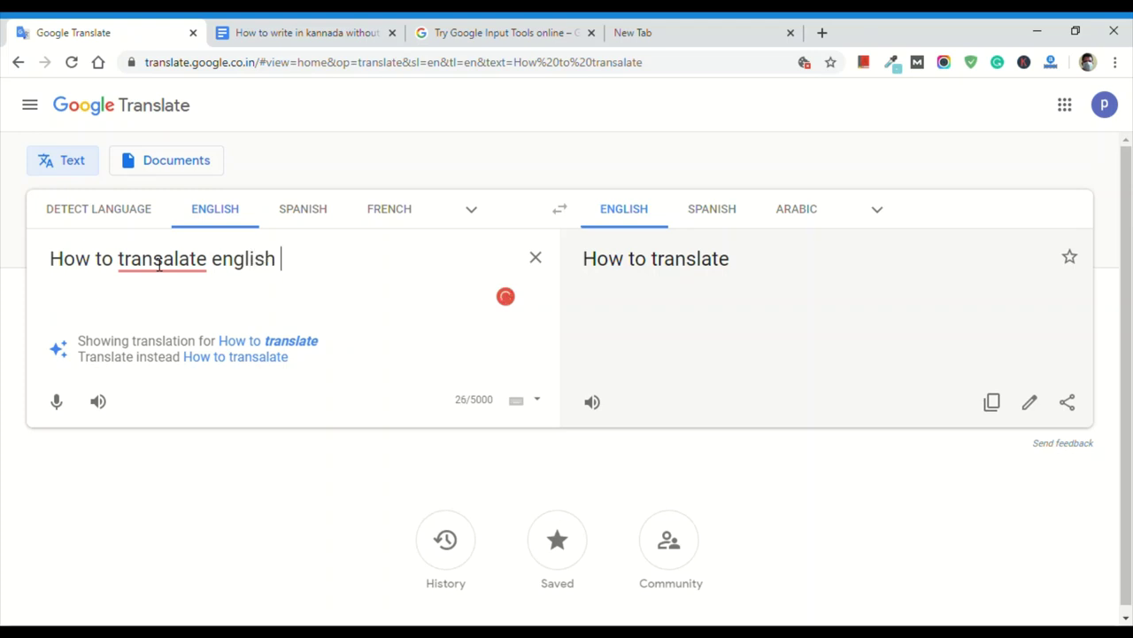
pyautogui.write('to kannada')
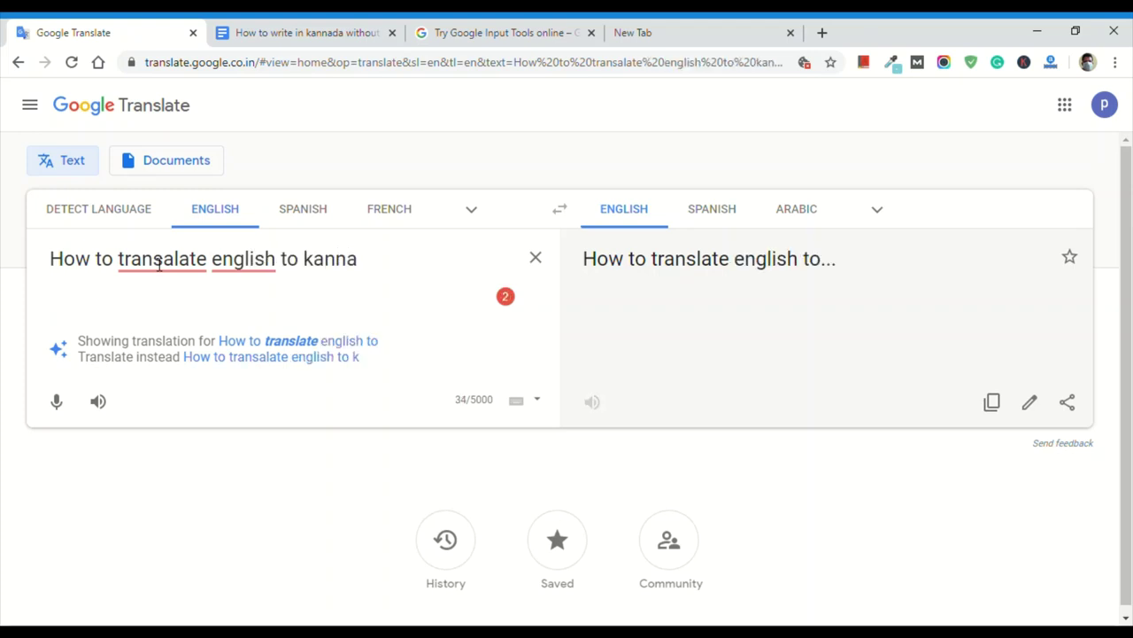
# Accept the Grammarly corrections in the source text: "translate", "English" and "Kannada".
pyautogui.click(165, 271)
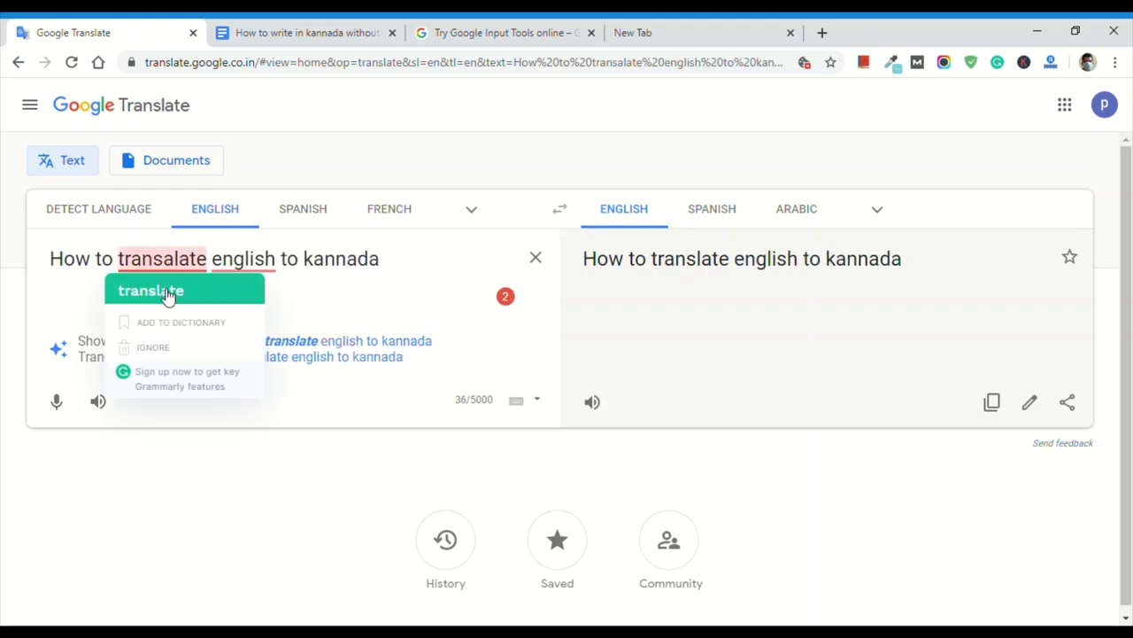
pyautogui.click(168, 293)
pyautogui.click(230, 270)
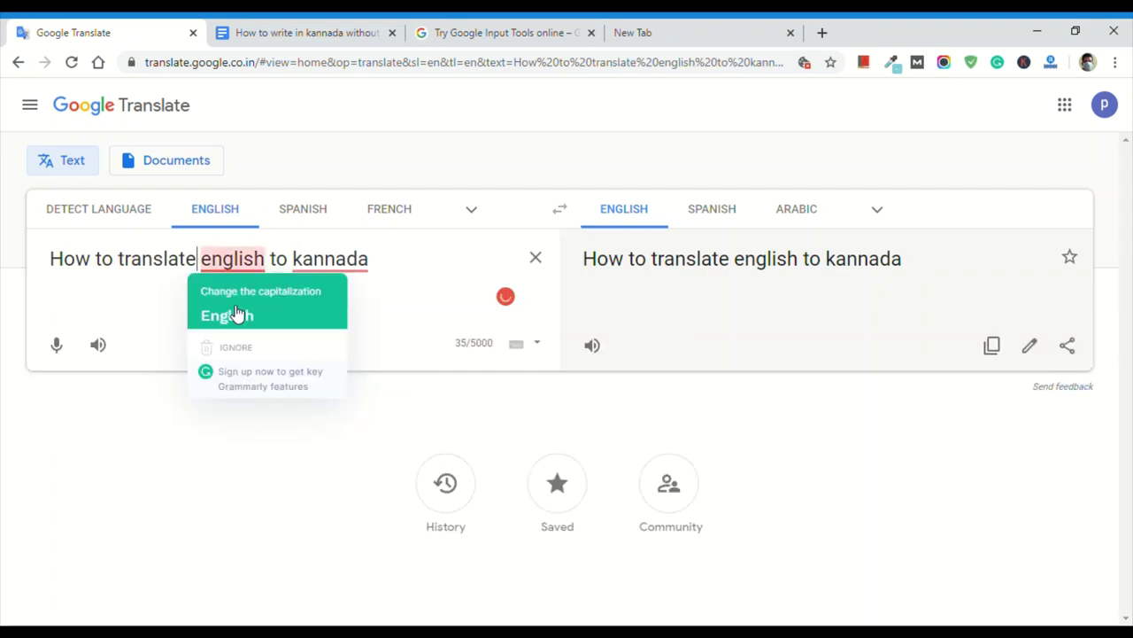
pyautogui.click(235, 316)
pyautogui.click(345, 269)
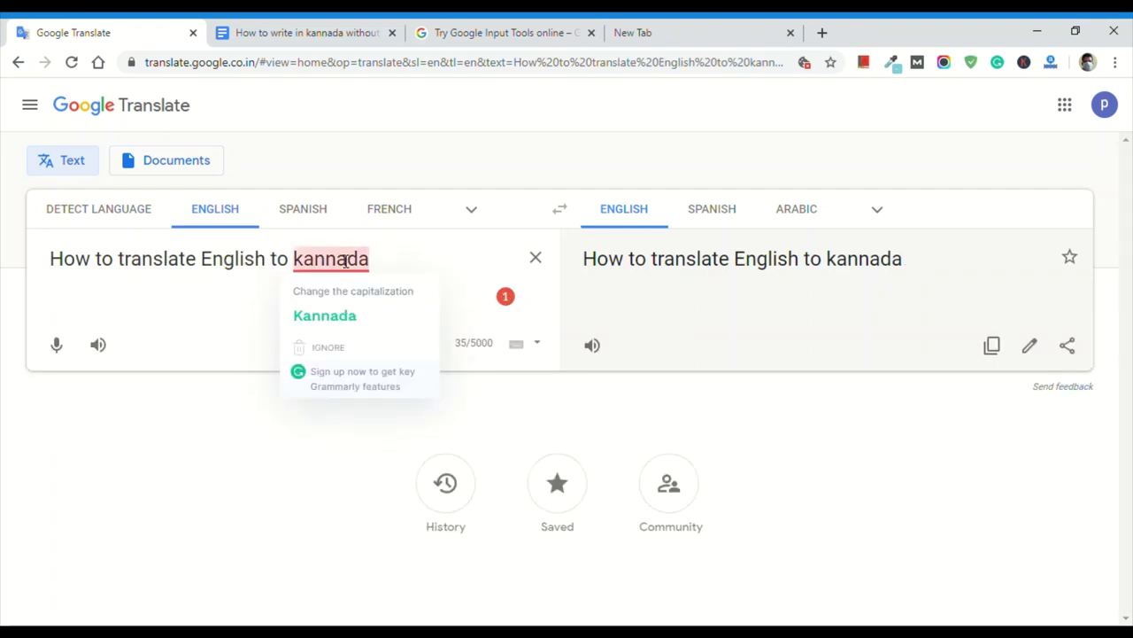
pyautogui.click(345, 314)
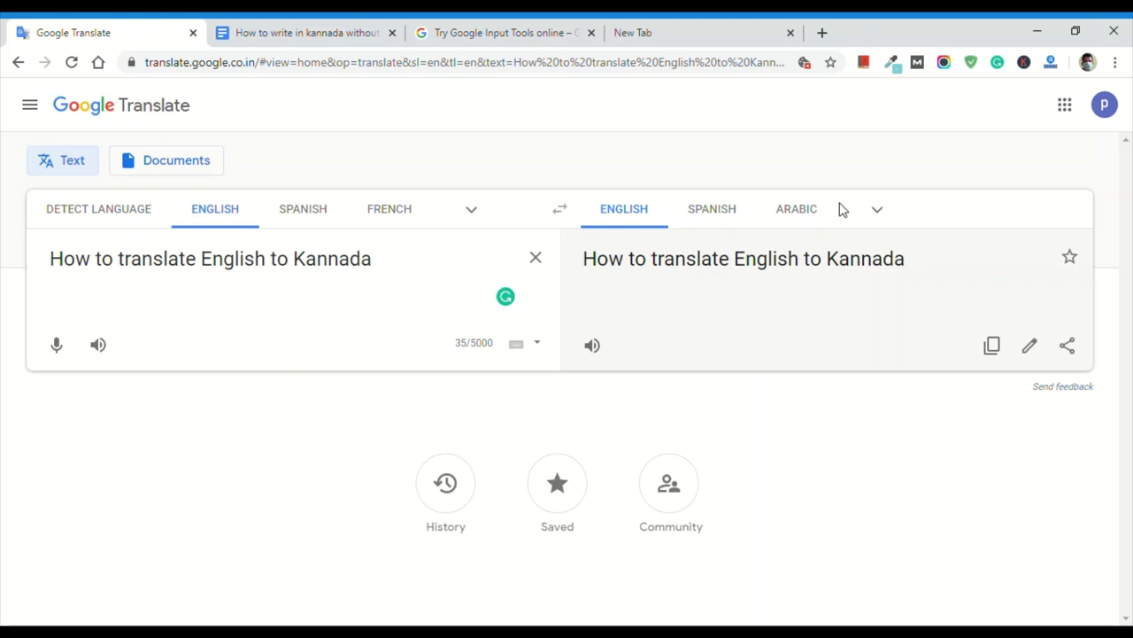
# Set the translation's target language to Kannada by searching the language list for "ka".
pyautogui.click(876, 209)
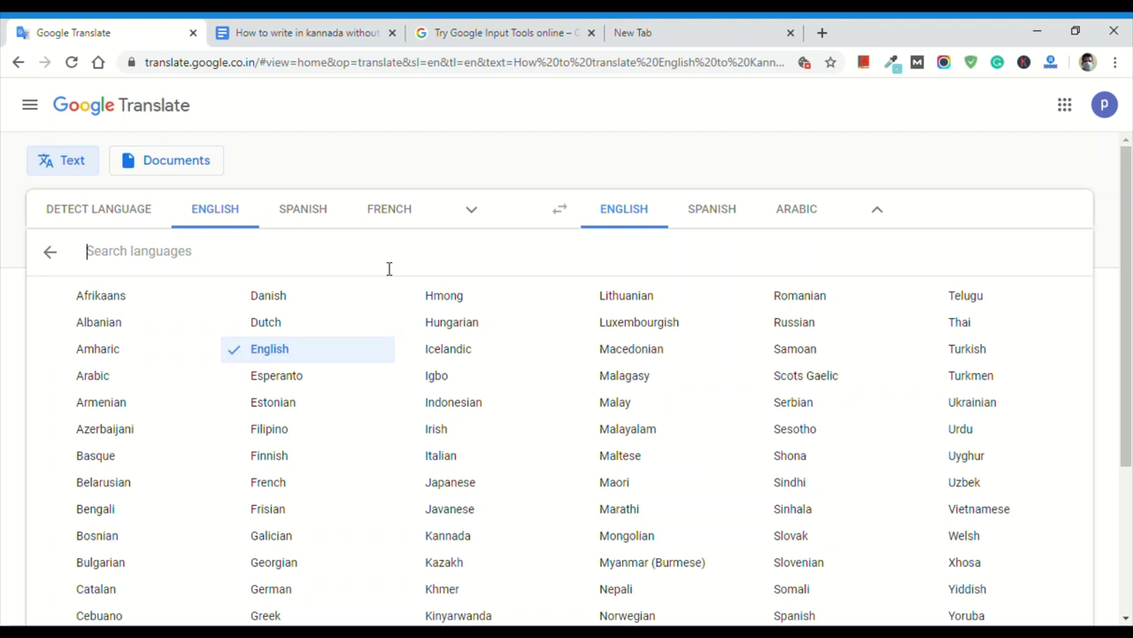
pyautogui.write('k')
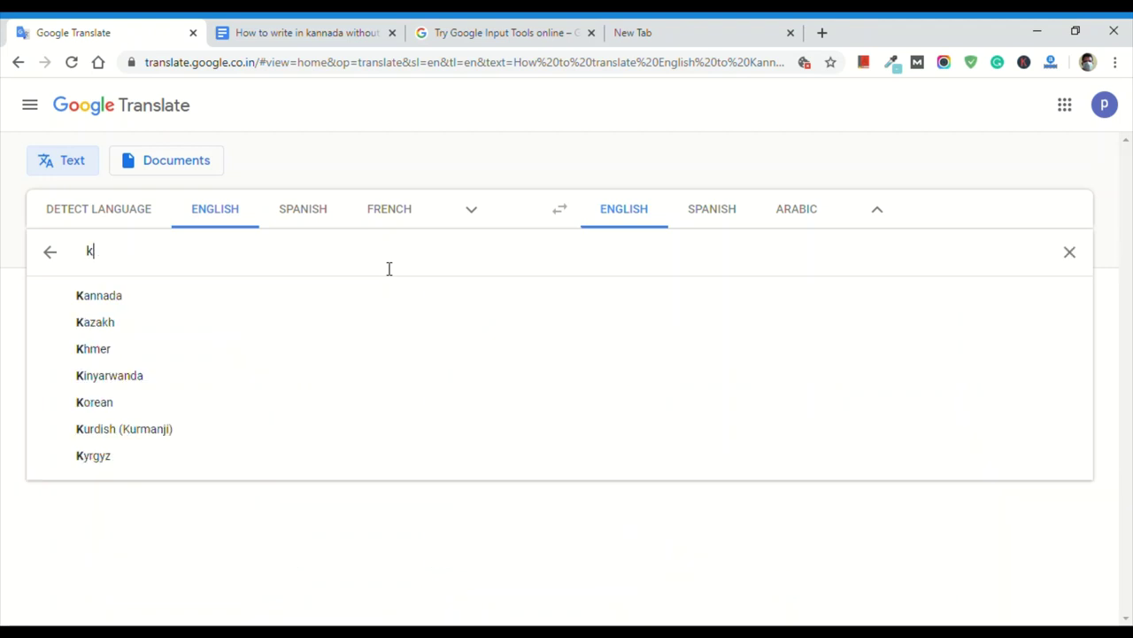
pyautogui.write('a')
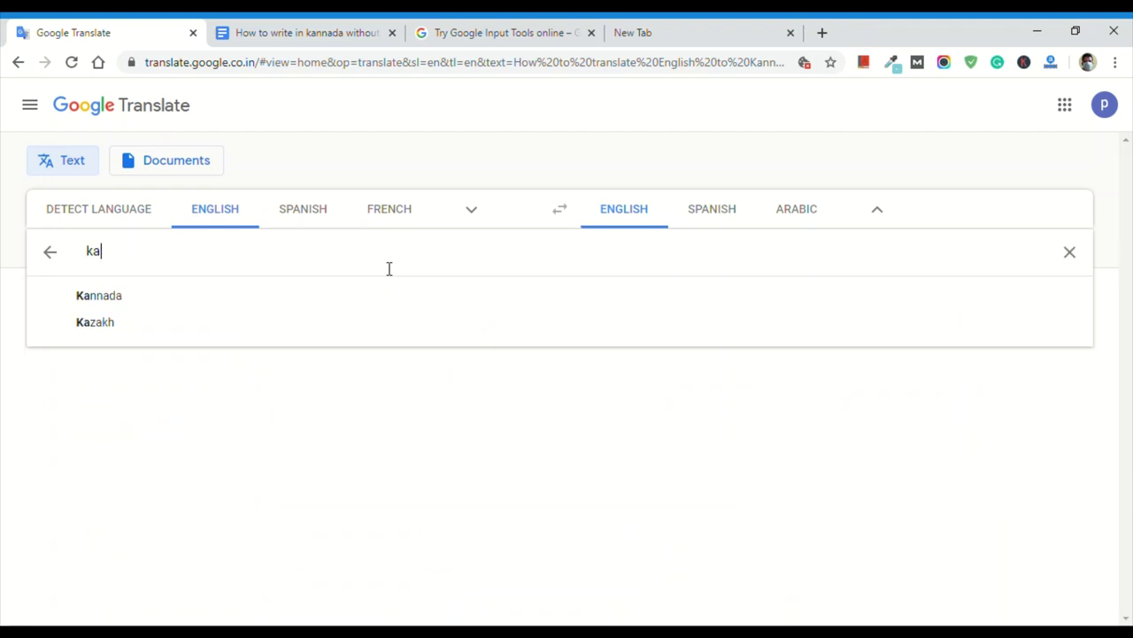
pyautogui.click(175, 302)
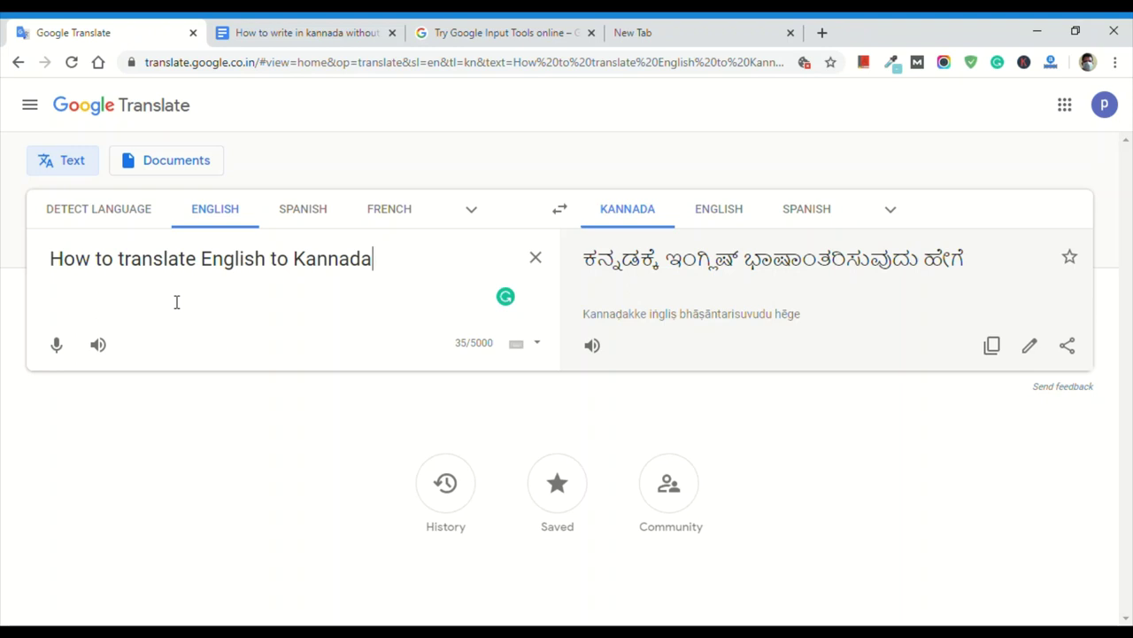
# Delete all of the English source text character by character until the translation input is empty.
pyautogui.press('BackSpace')
pyautogui.press('BackSpace')
pyautogui.press('BackSpace')
pyautogui.press('BackSpace')
pyautogui.press('BackSpace')
pyautogui.press('BackSpace')
pyautogui.press('BackSpace')
pyautogui.press('BackSpace')
pyautogui.press('BackSpace')
pyautogui.press('BackSpace')
pyautogui.press('BackSpace')
pyautogui.press('BackSpace')
pyautogui.press('BackSpace')
pyautogui.press('BackSpace')
pyautogui.press('BackSpace')
pyautogui.press('BackSpace')
pyautogui.press('BackSpace')
pyautogui.press('BackSpace')
pyautogui.press('BackSpace')
pyautogui.press('BackSpace')
pyautogui.press('BackSpace')
pyautogui.press('BackSpace')
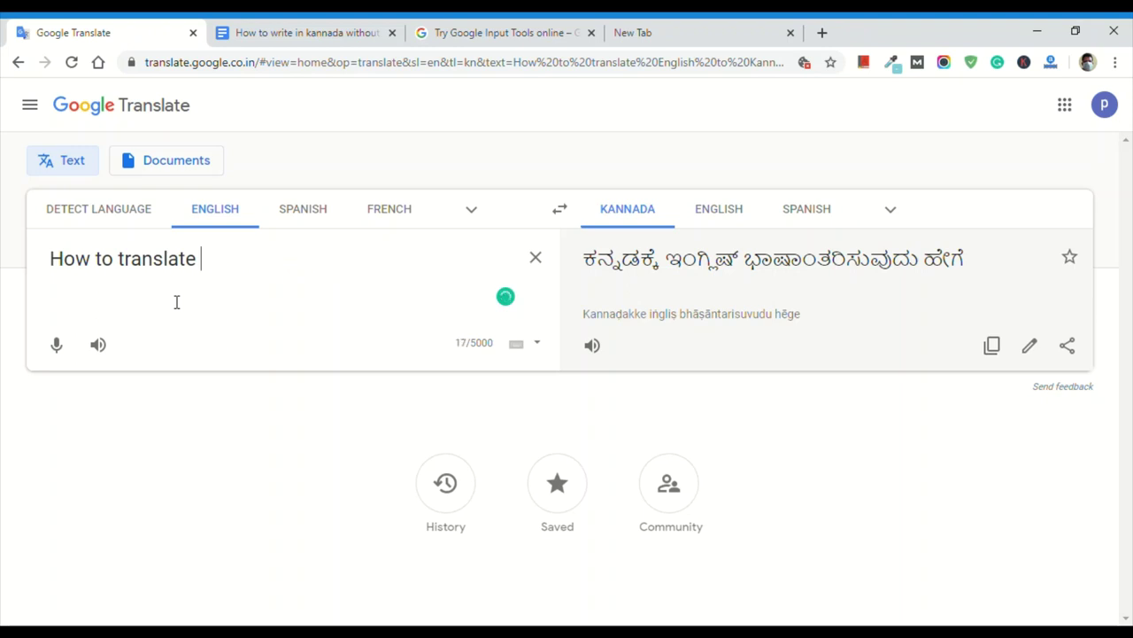
pyautogui.press('BackSpace')
pyautogui.press('BackSpace')
pyautogui.press('BackSpace')
pyautogui.press('BackSpace')
pyautogui.press('BackSpace')
pyautogui.press('BackSpace')
pyautogui.press('BackSpace')
pyautogui.press('BackSpace')
pyautogui.press('BackSpace')
pyautogui.press('BackSpace')
pyautogui.press('BackSpace')
pyautogui.press('BackSpace')
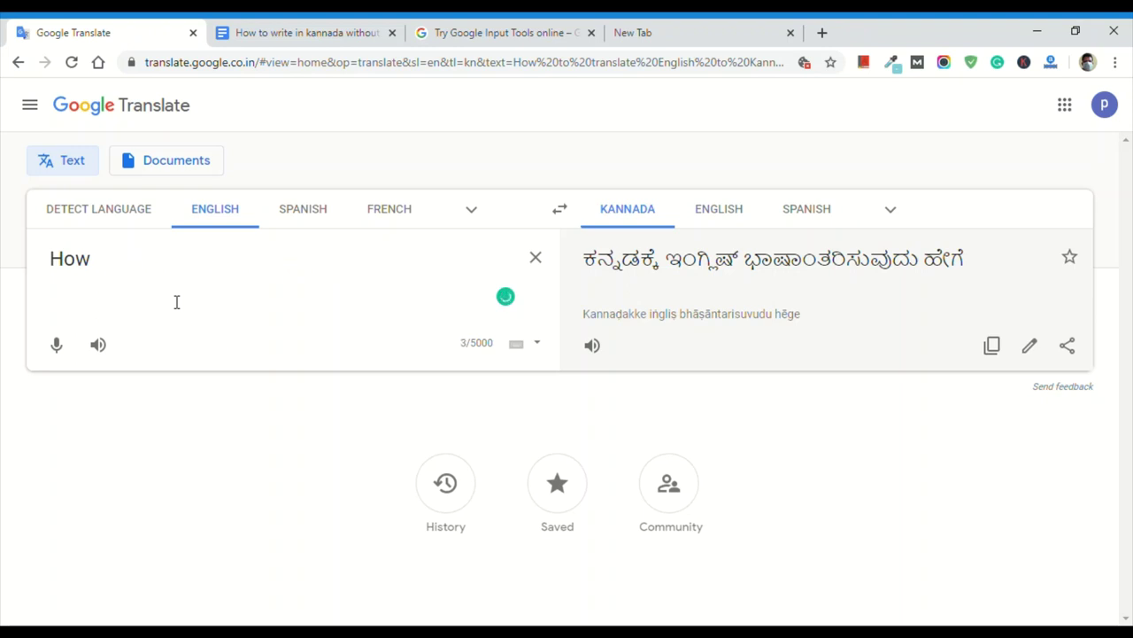
pyautogui.press('BackSpace')
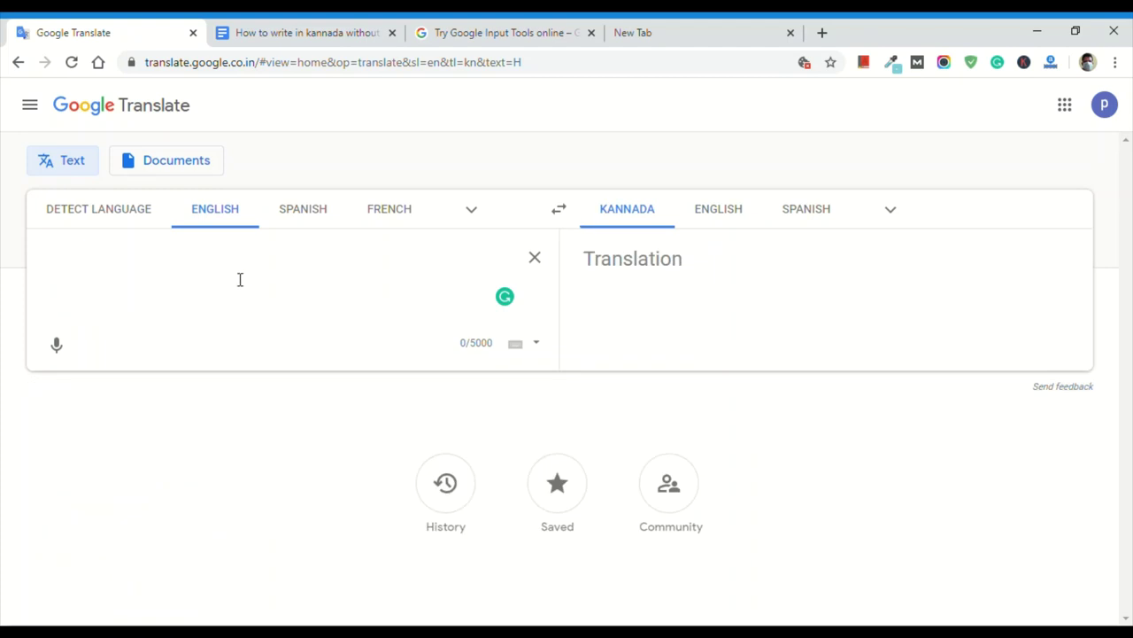
# Dictate the source text "how to translate English to Kannada" with voice input and stop the recording.
pyautogui.click(56, 345)
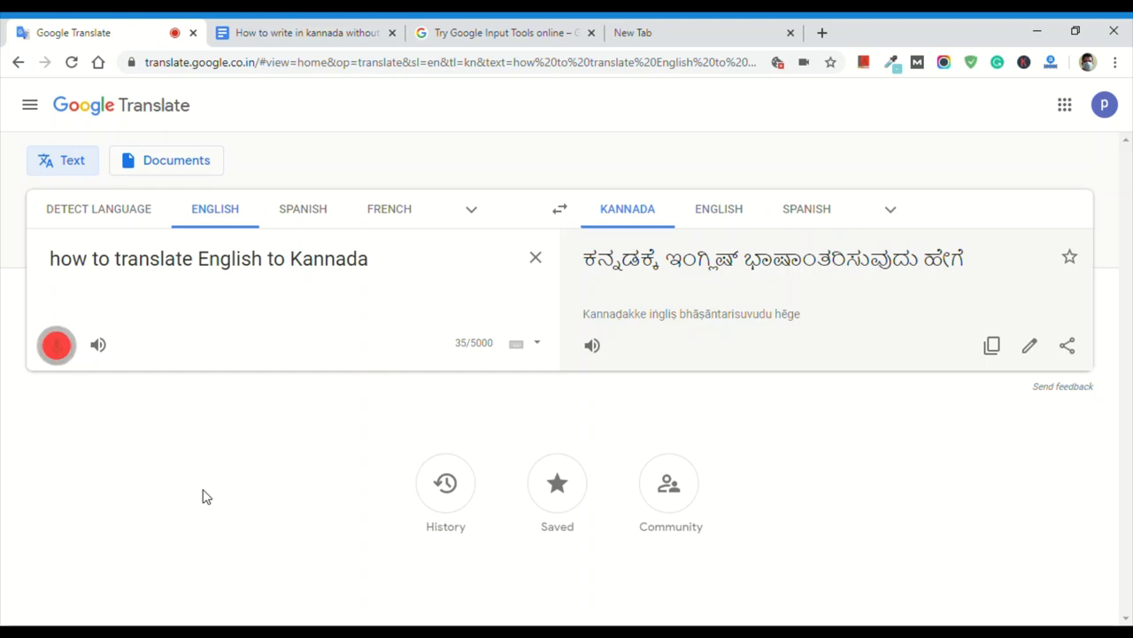
pyautogui.click(63, 353)
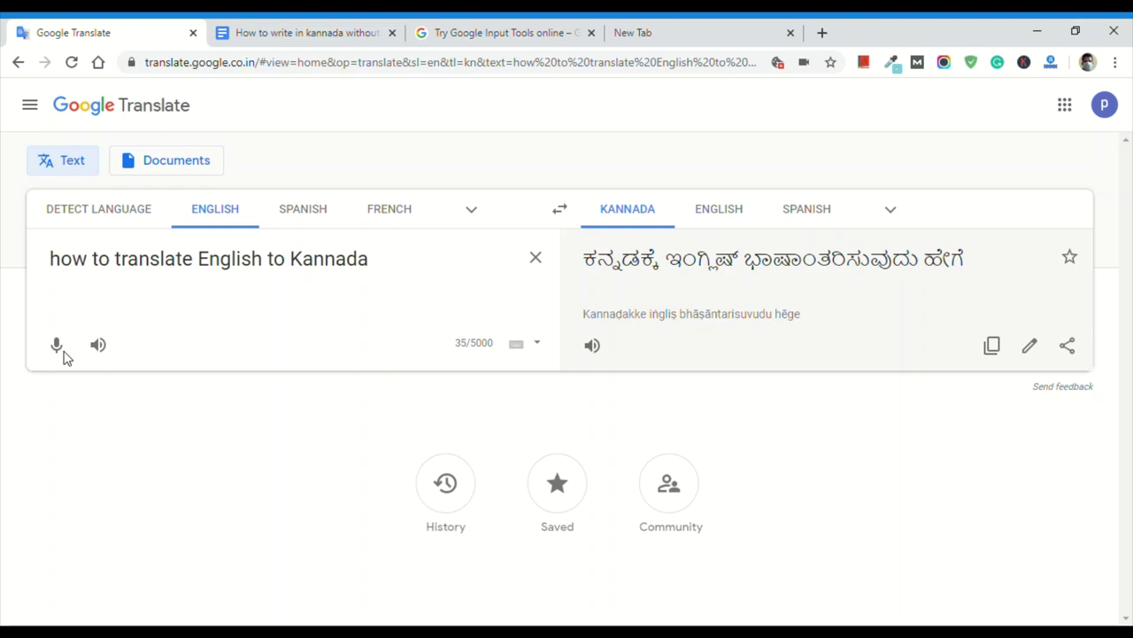
# Switch to the Google Docs document "How to write in kannada without typing" and set its language to Kannada (ಕನ್ನಡ).
pyautogui.hotkey('ctrl', 'Tab')
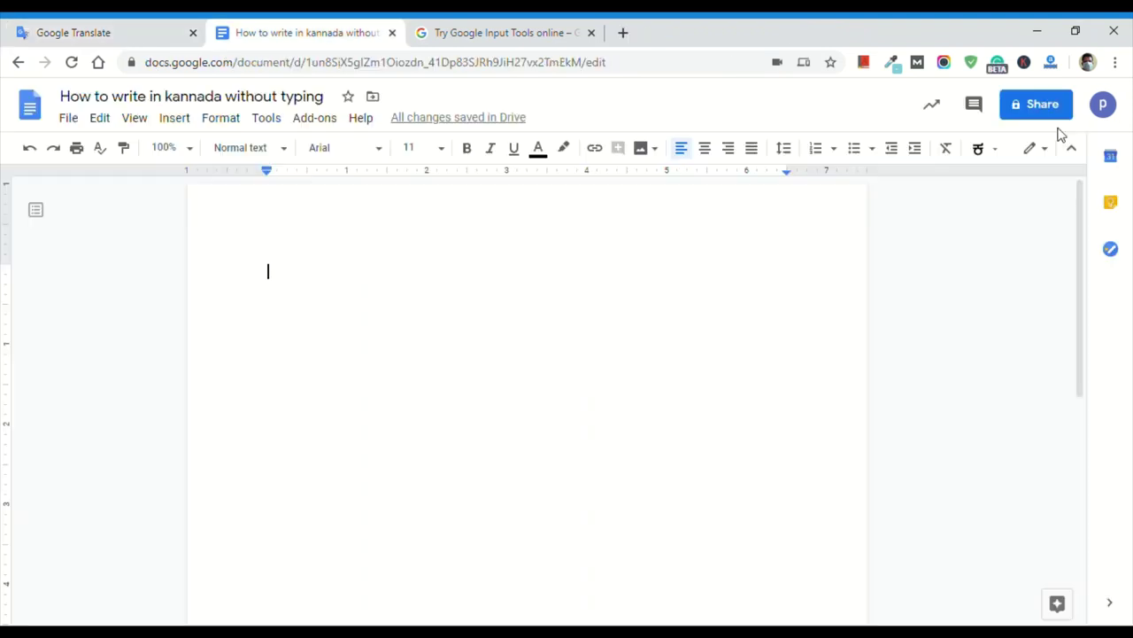
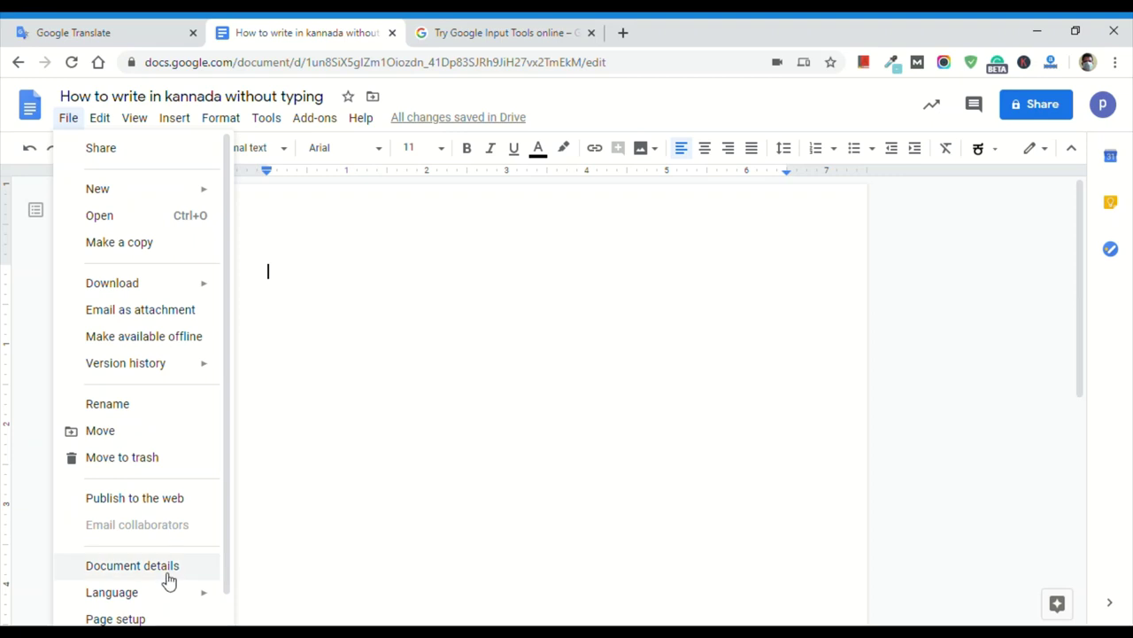
pyautogui.moveTo(179, 608)
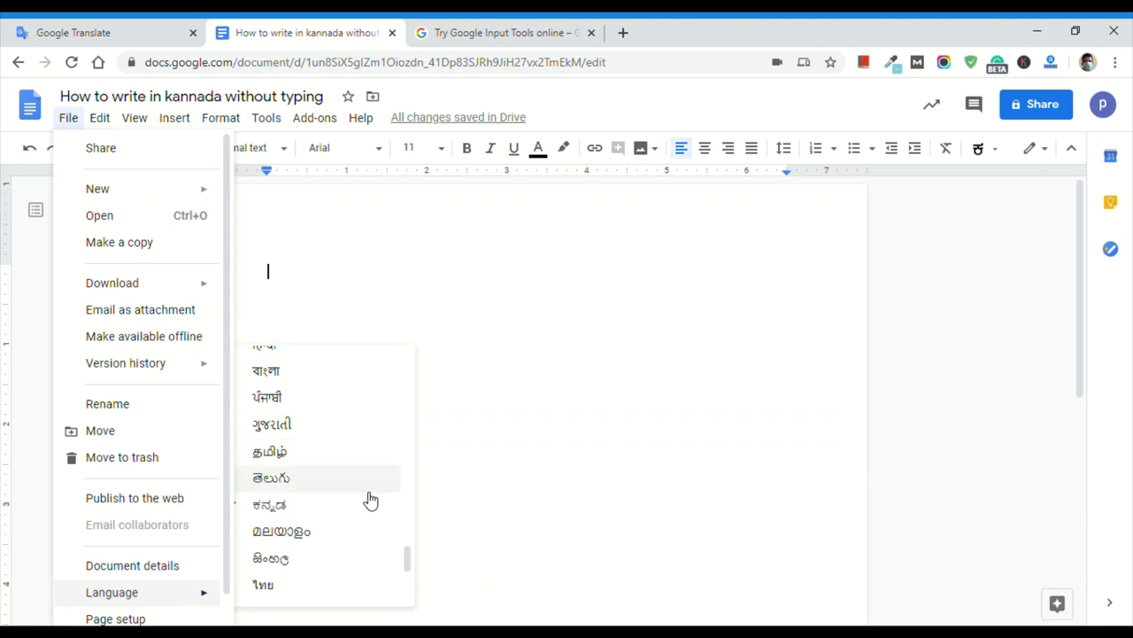
pyautogui.click(304, 506)
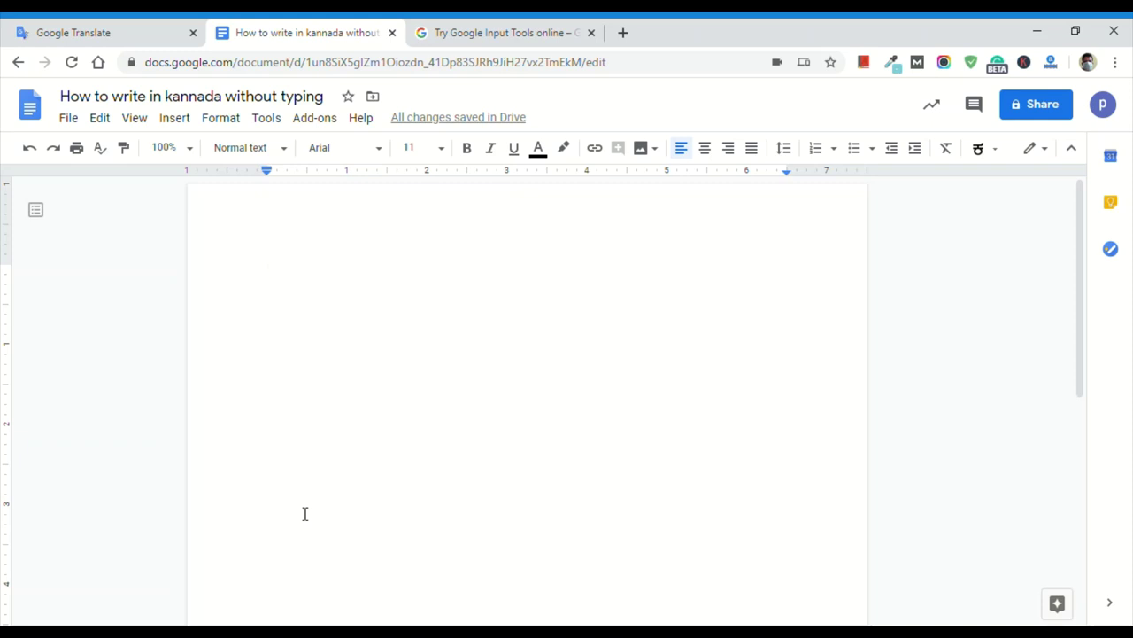
# Write "ಕನ್ನಡ ಮಾತೃ ವಿಧಾನ" in the document by transliterating "kannada", "maatru" and "vidhaana" with the first suggestions.
pyautogui.write('kannada')
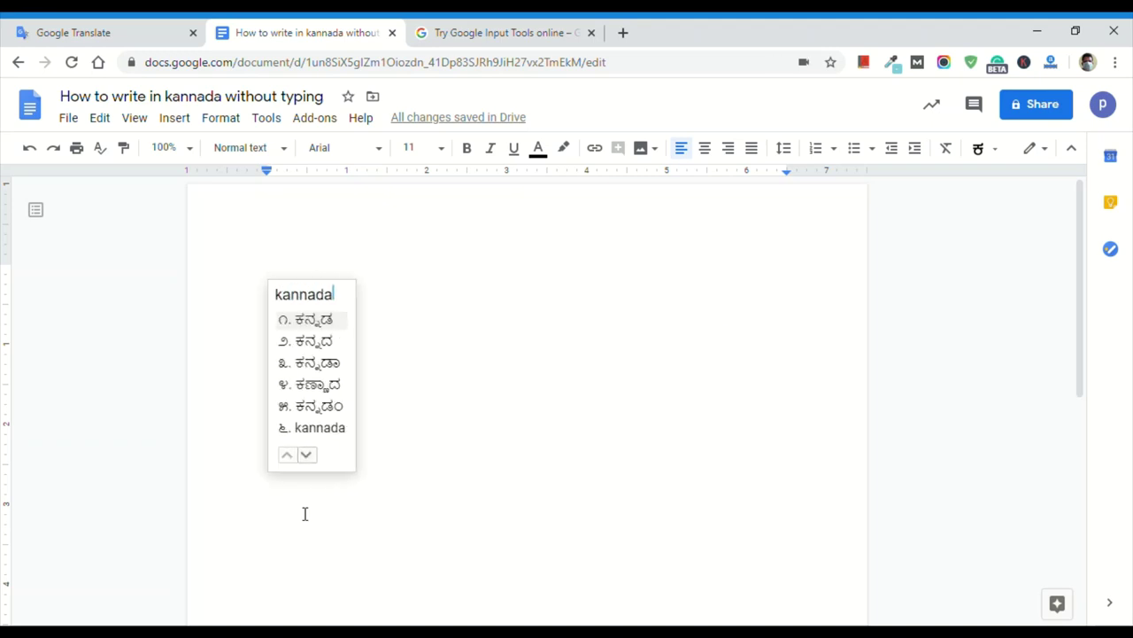
pyautogui.press('space')
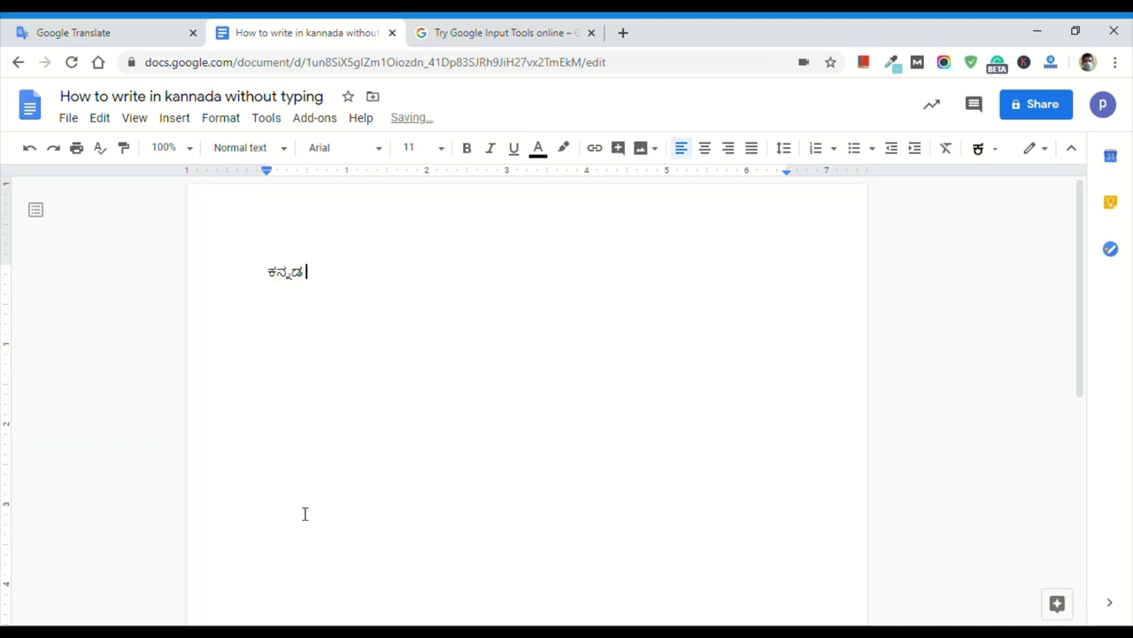
pyautogui.write('maatry')
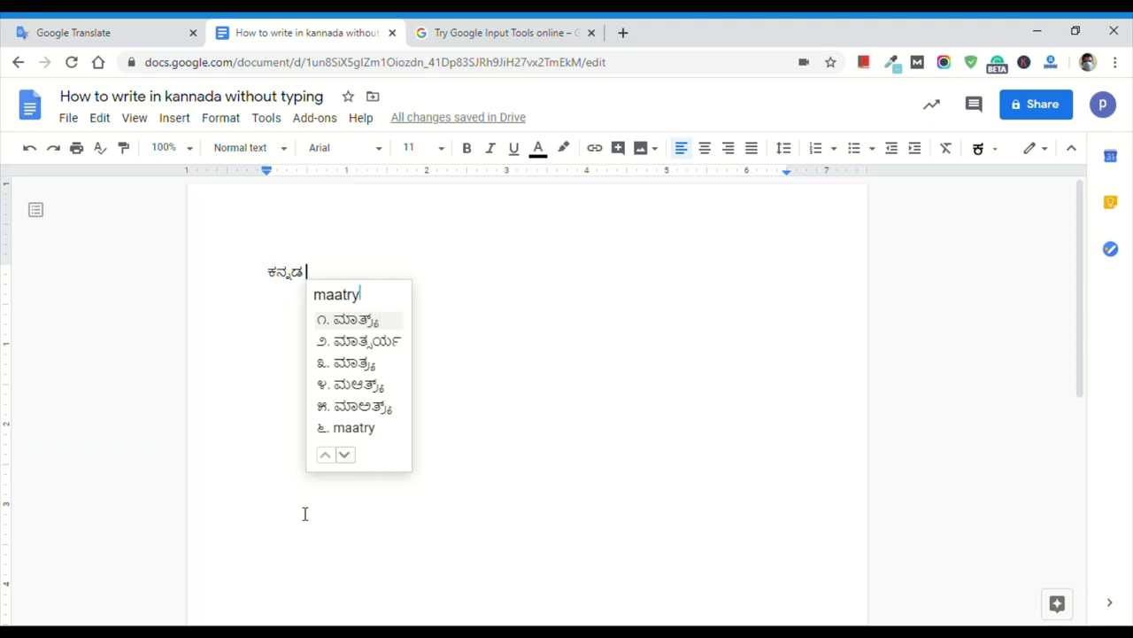
pyautogui.press('BackSpace')
pyautogui.write('u')
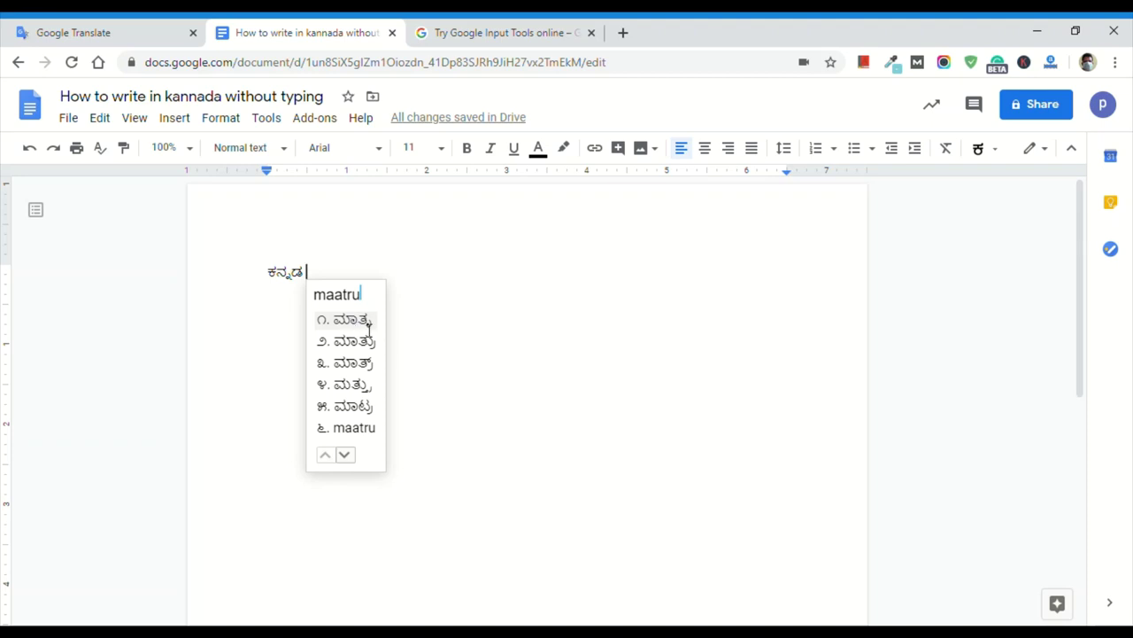
pyautogui.click(369, 324)
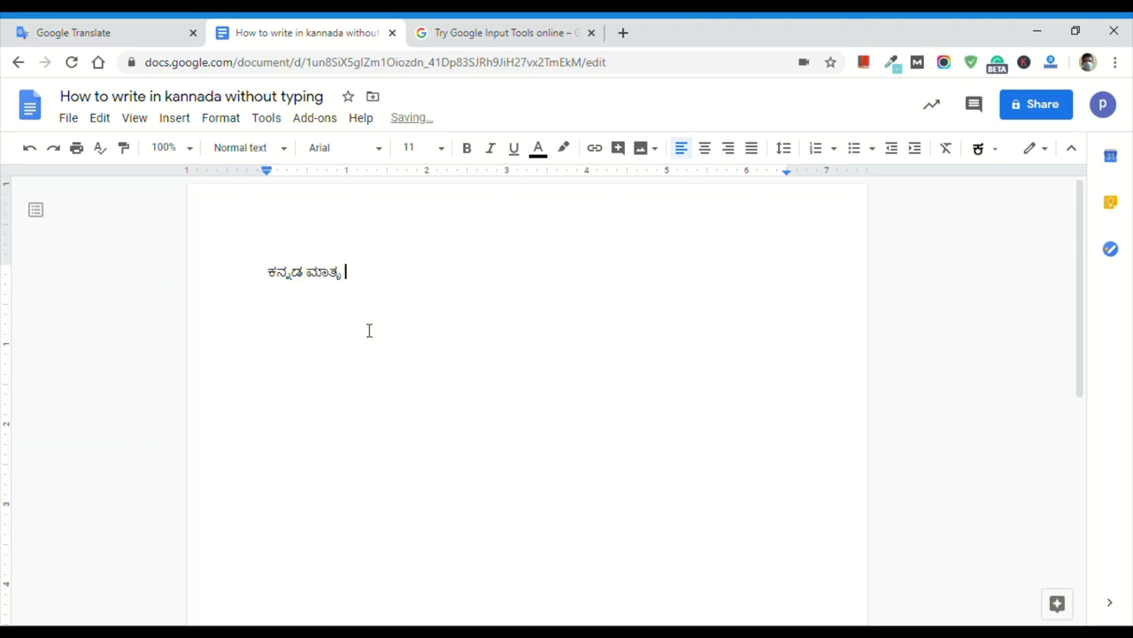
pyautogui.write('vi')
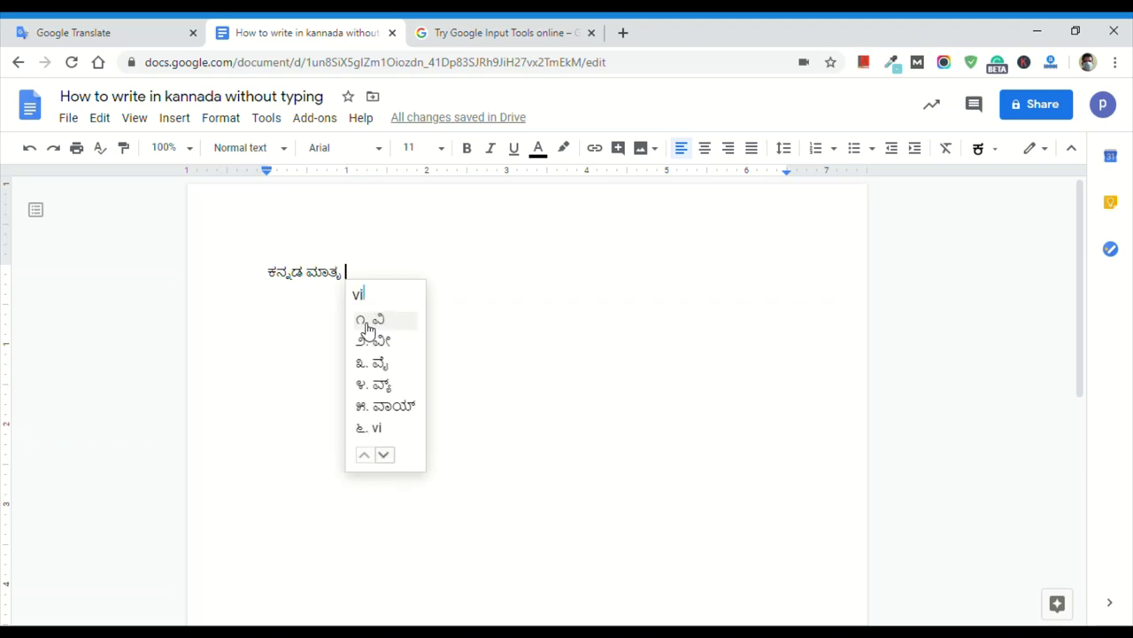
pyautogui.write('dhaana')
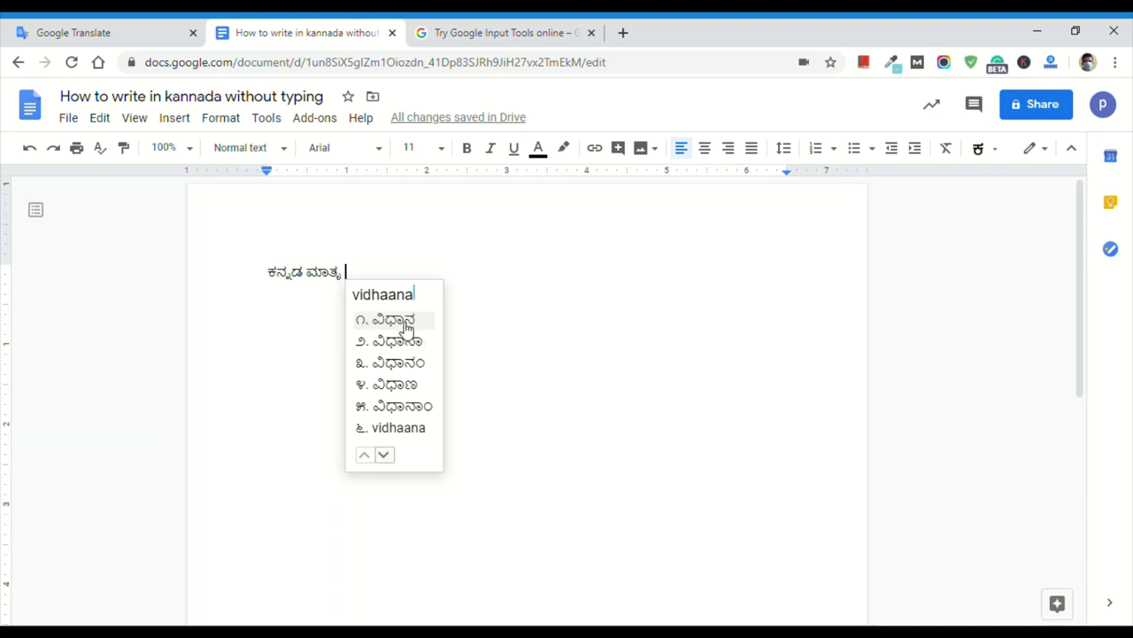
pyautogui.click(407, 327)
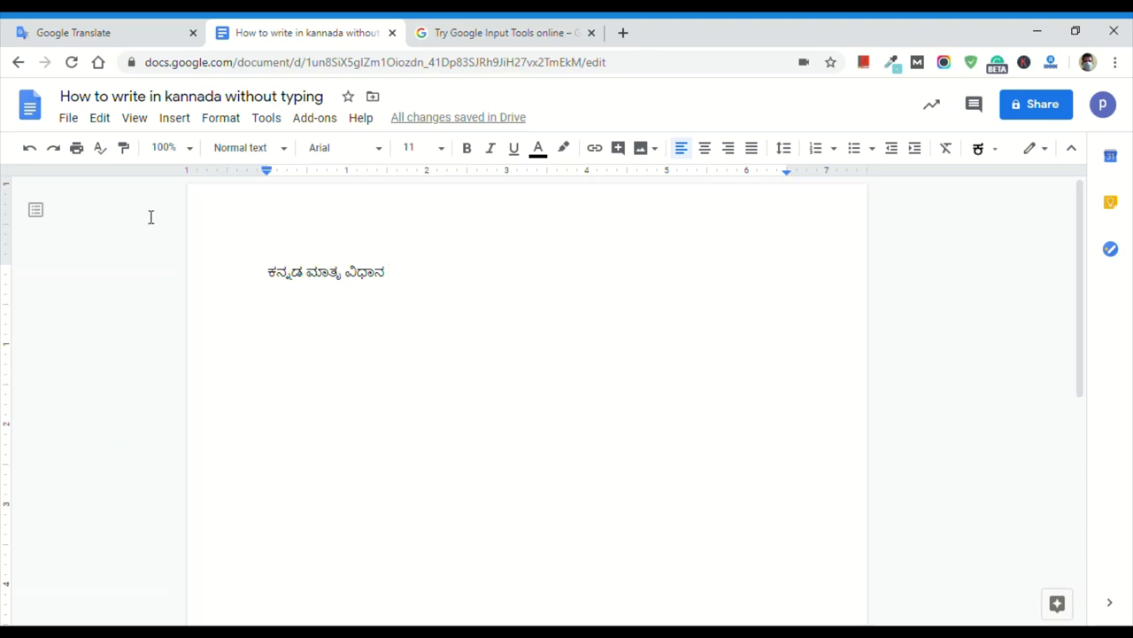
pyautogui.click(68, 119)
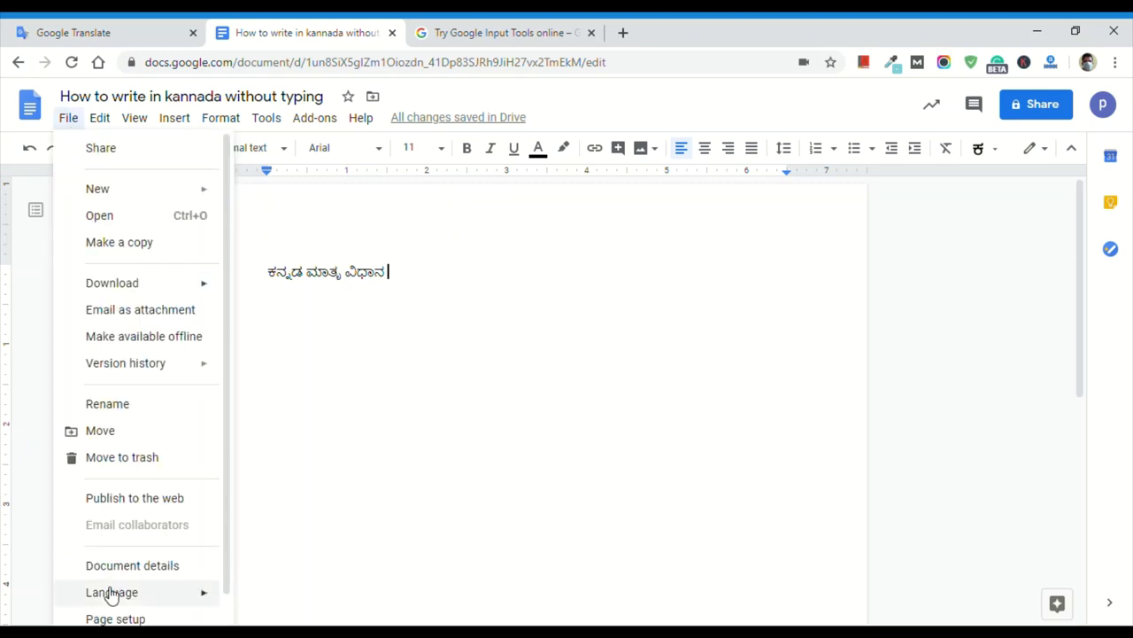
pyautogui.moveTo(112, 595)
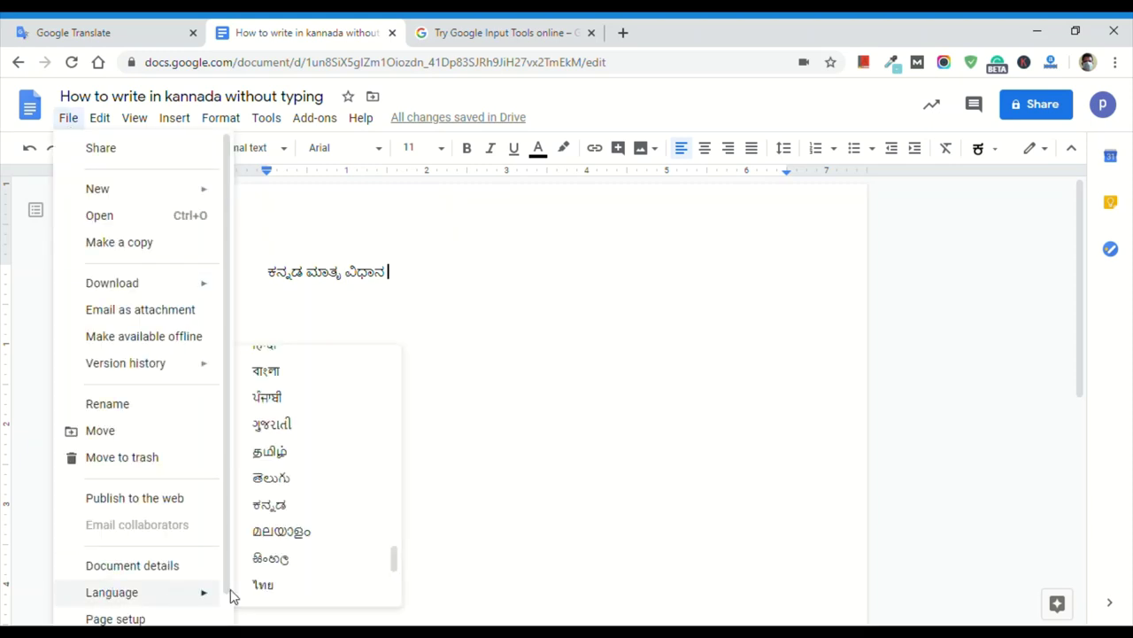
pyautogui.click(414, 305)
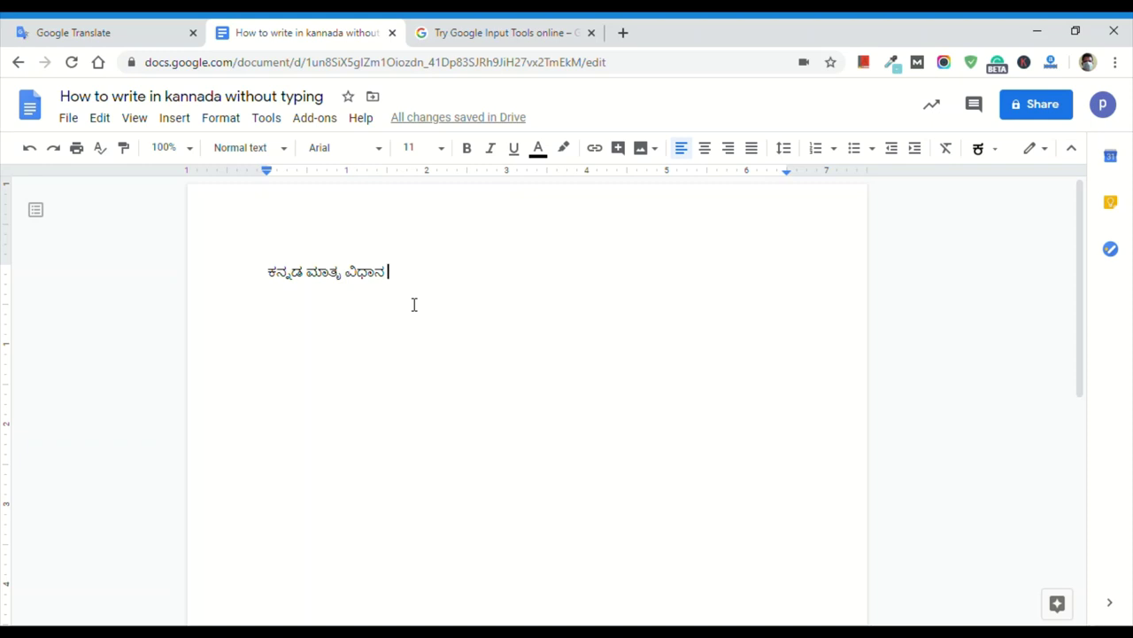
# Add the word "ಕನ್ನಡ" at the end of the first line by transliterating "kannada".
pyautogui.write('kannaa')
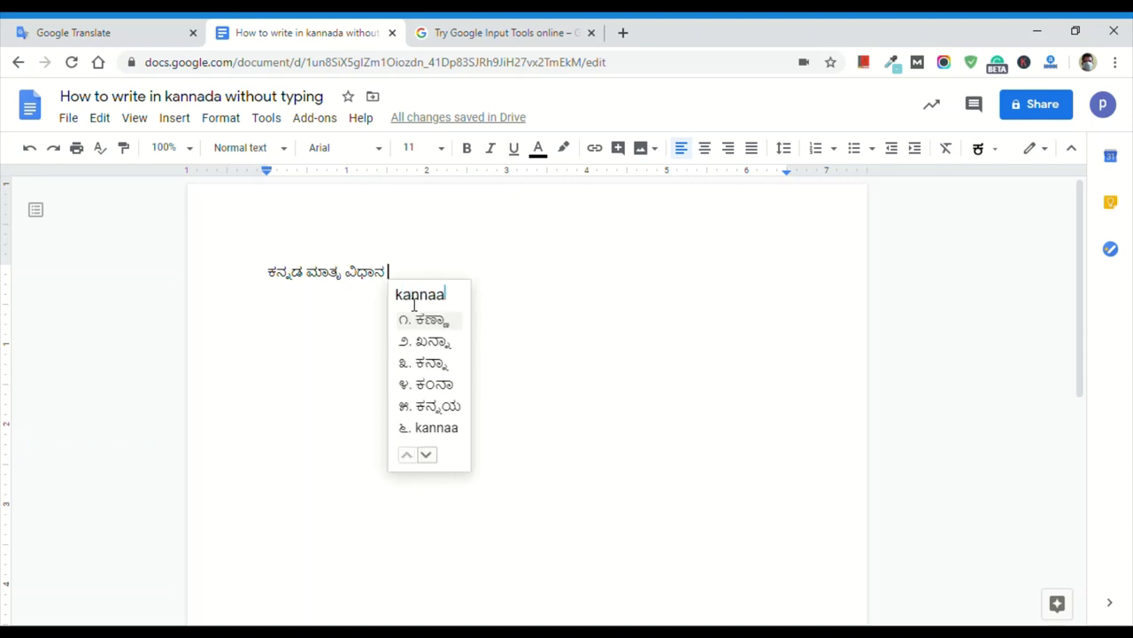
pyautogui.press('BackSpace')
pyautogui.write('da')
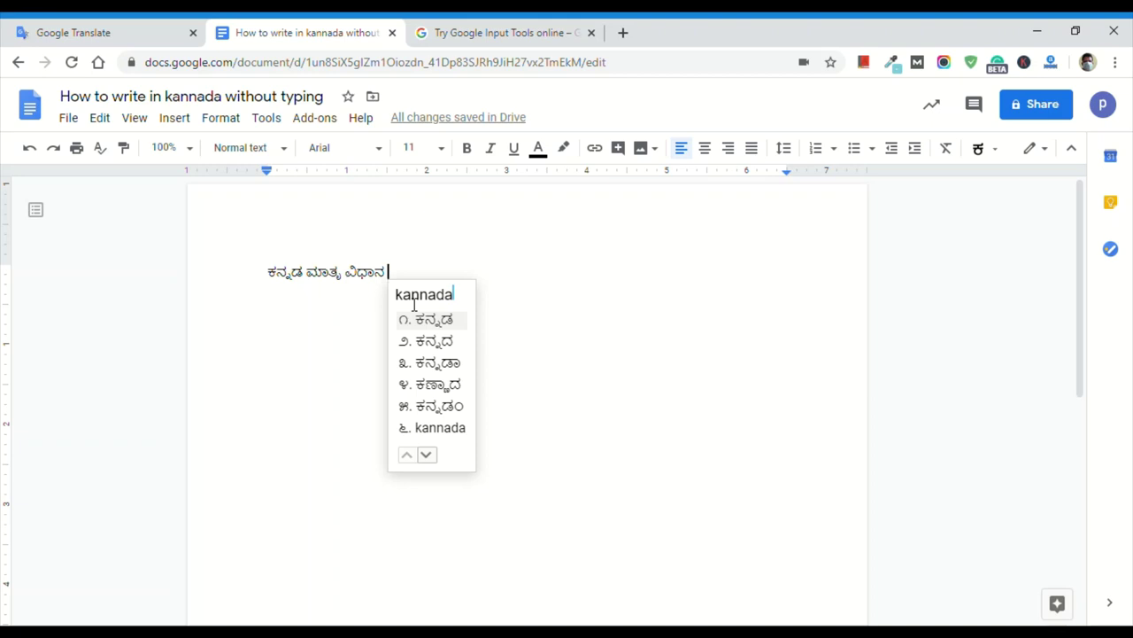
pyautogui.press('space')
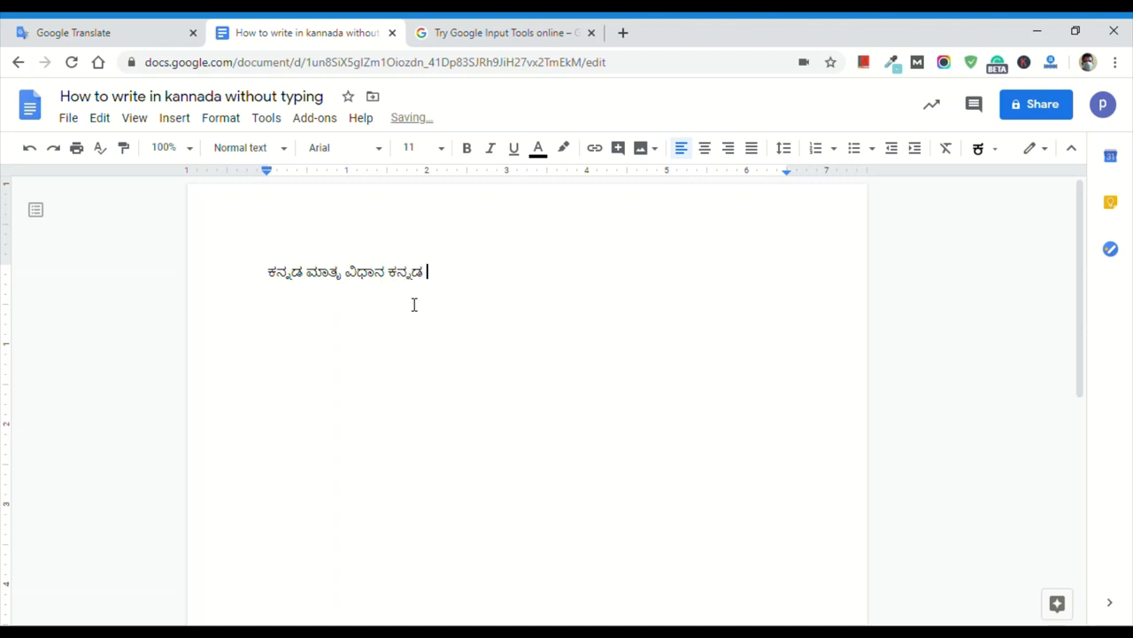
# Open voice typing and make sure its dictation language is ಕನ್ನಡ.
pyautogui.click(267, 120)
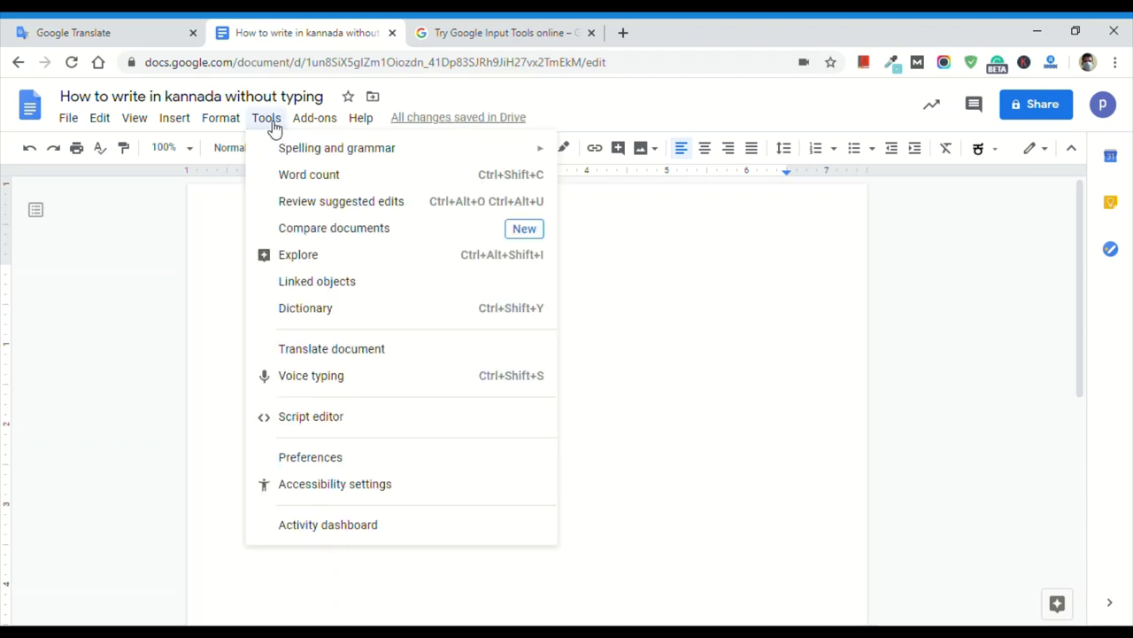
pyautogui.click(310, 375)
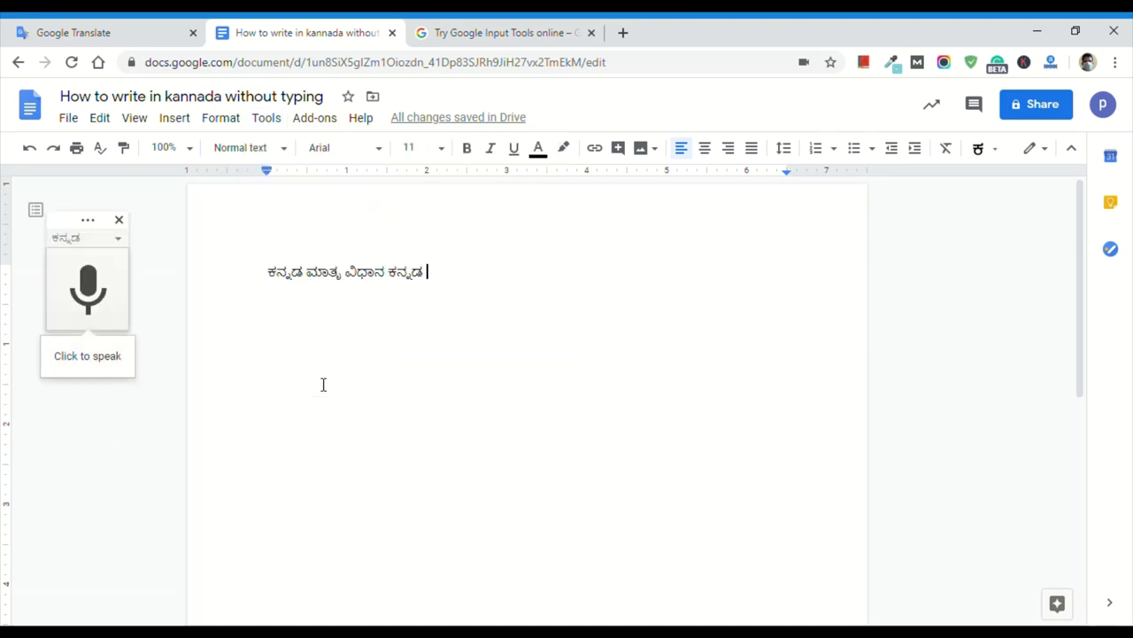
pyautogui.click(117, 241)
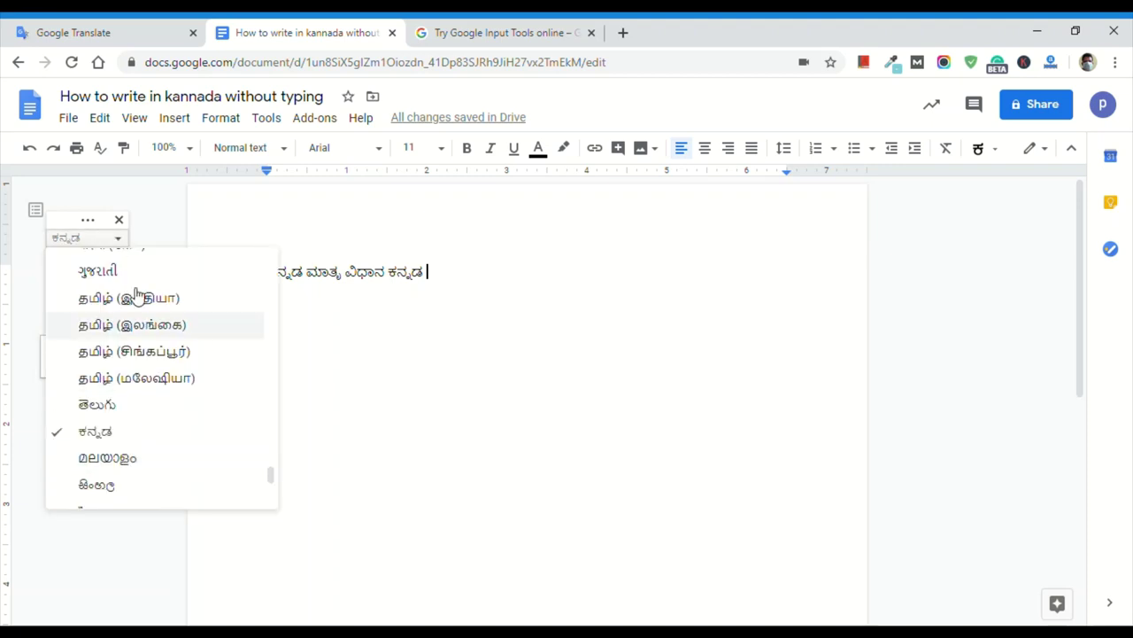
pyautogui.click(122, 244)
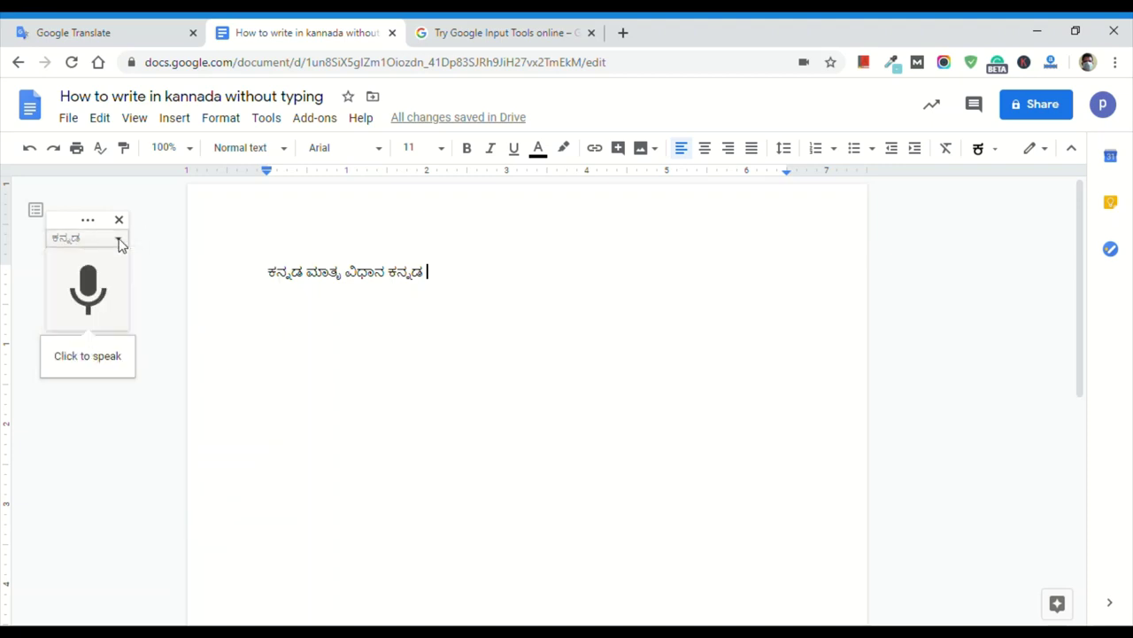
pyautogui.click(121, 242)
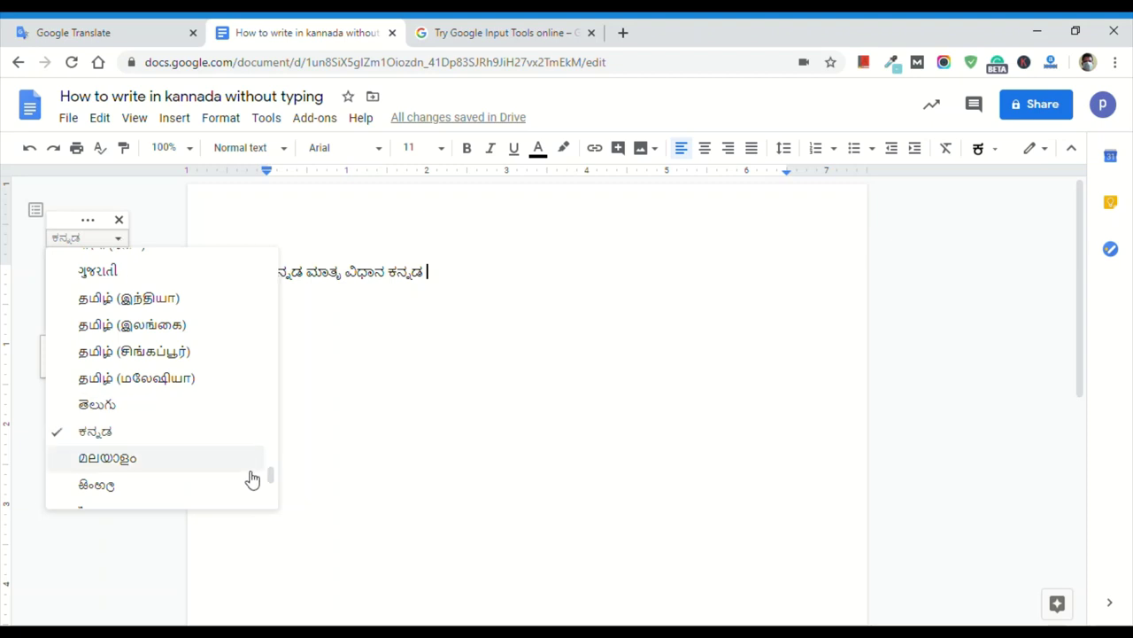
pyautogui.click(118, 434)
pyautogui.click(120, 241)
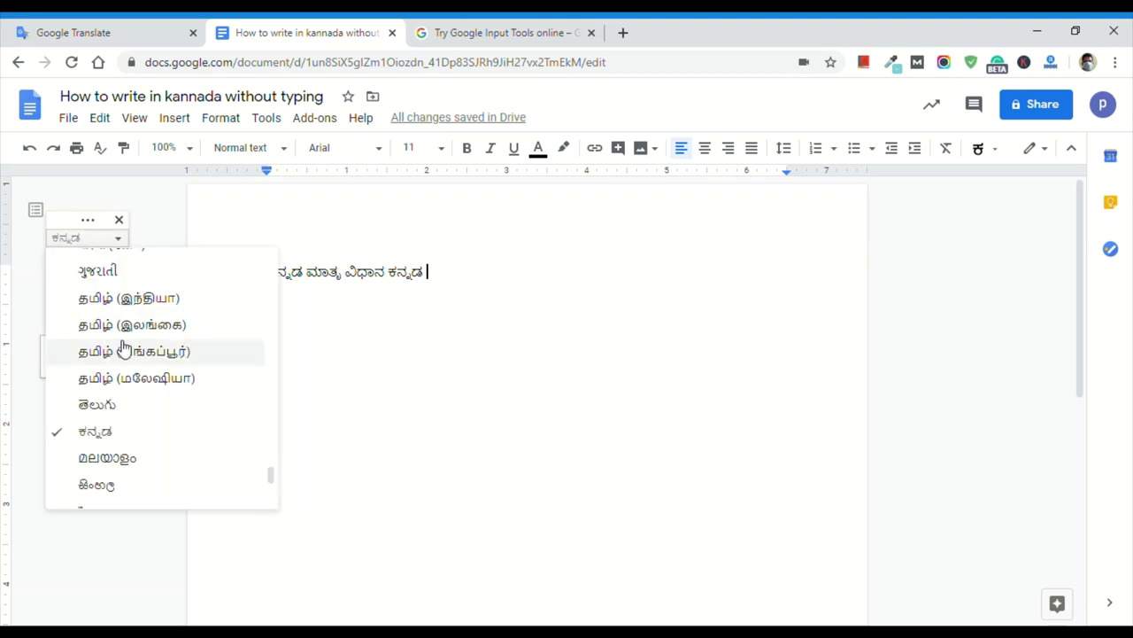
pyautogui.click(120, 240)
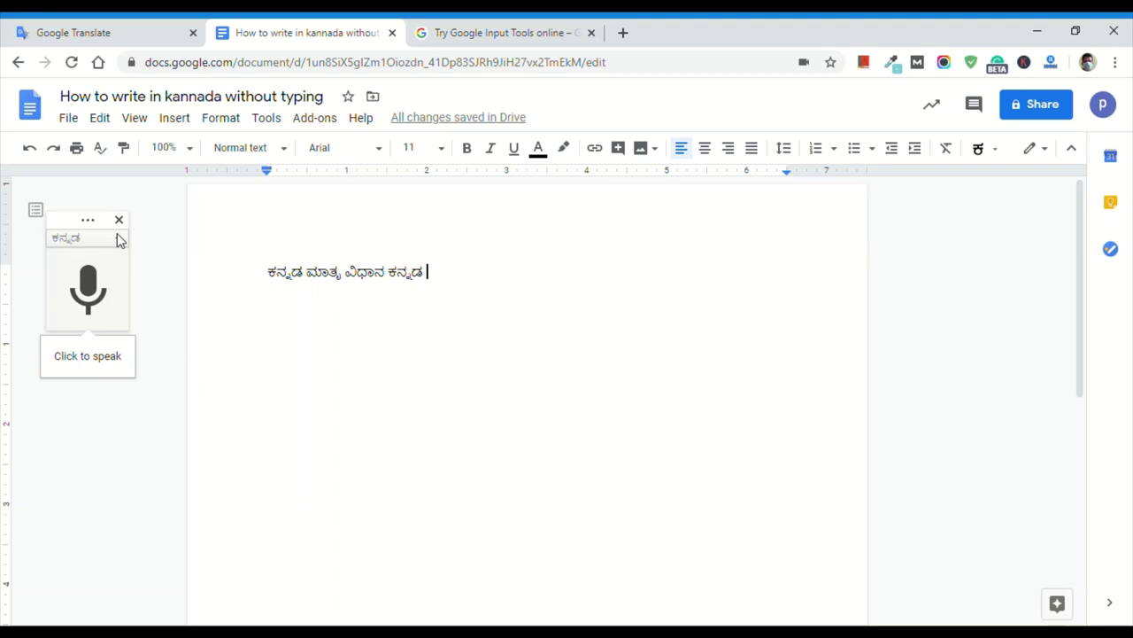
# Dictate "ಕನ್ನಡದಲ್ಲಿ ಕೆಲವೇ ನಿಮಿಷಗಳಲ್ಲಿ ನಾವು ಯಾವುದೇ ಕಷ್ಟವಿಲ್ಲದೆ ಬರೆಯುವುದು ವಿಧಾನ" on a new line with voice typing and stop recording.
pyautogui.press('Return')
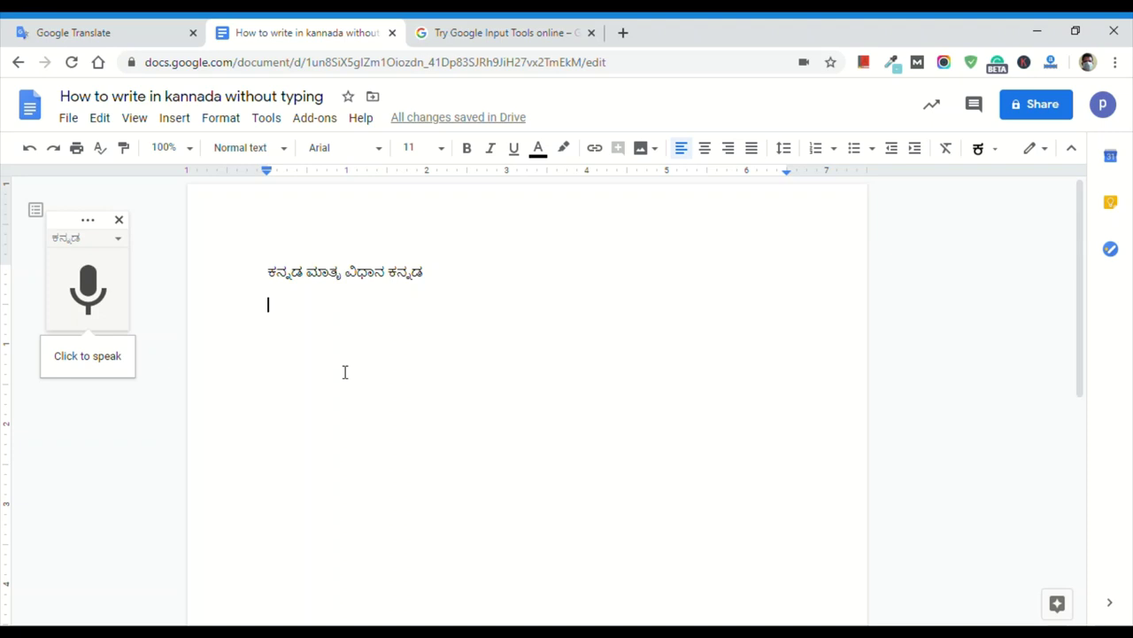
pyautogui.click(89, 271)
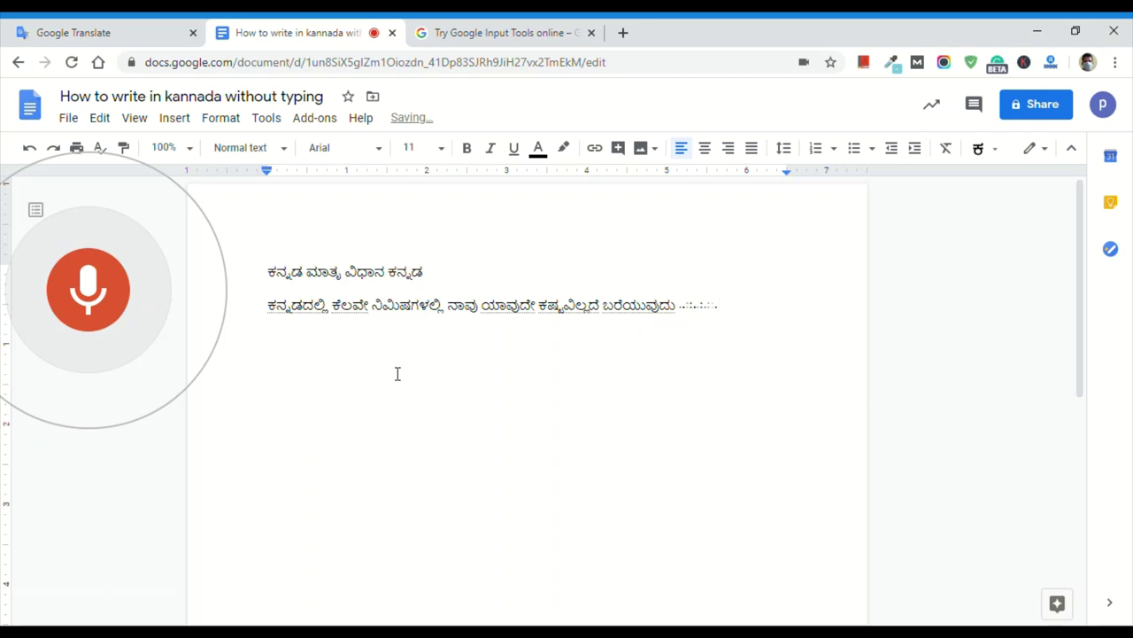
pyautogui.click(73, 280)
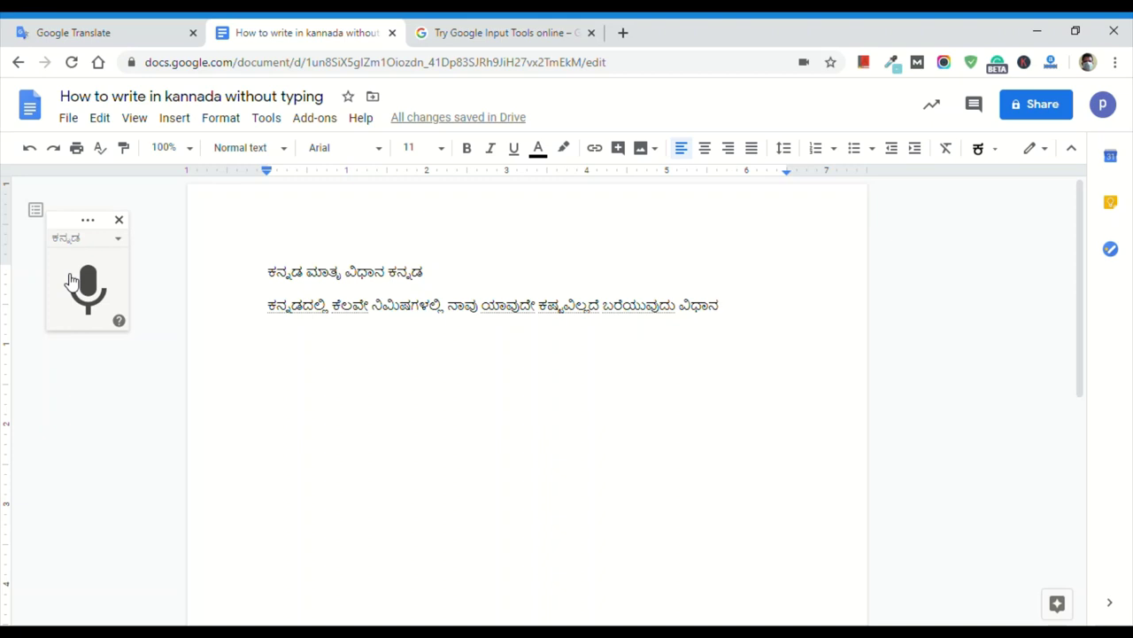
pyautogui.click(73, 279)
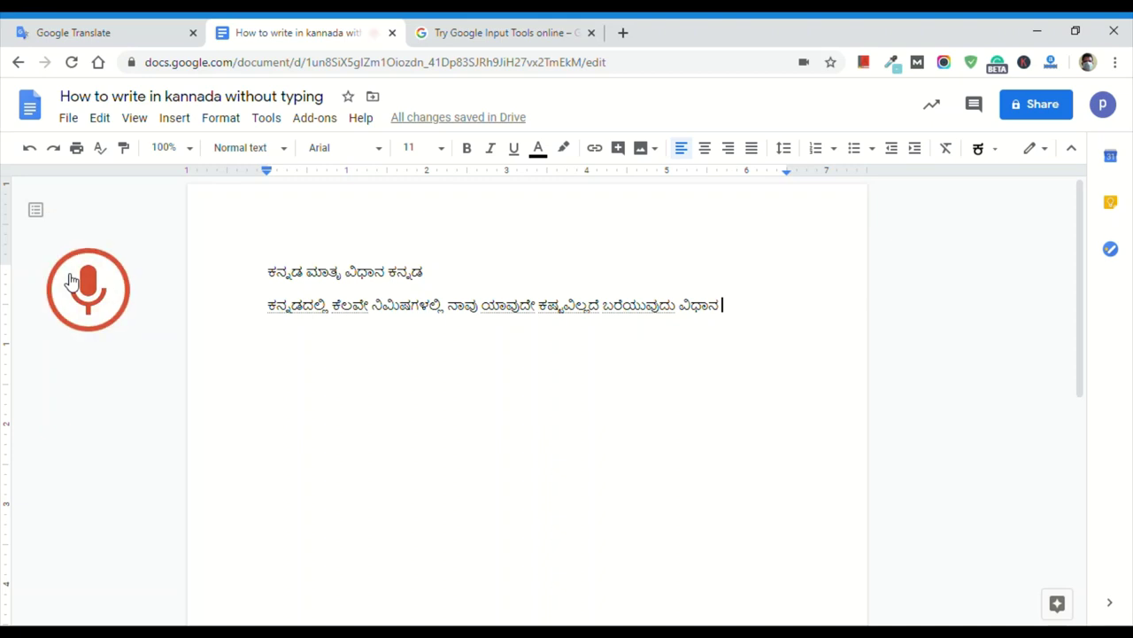
pyautogui.click(73, 280)
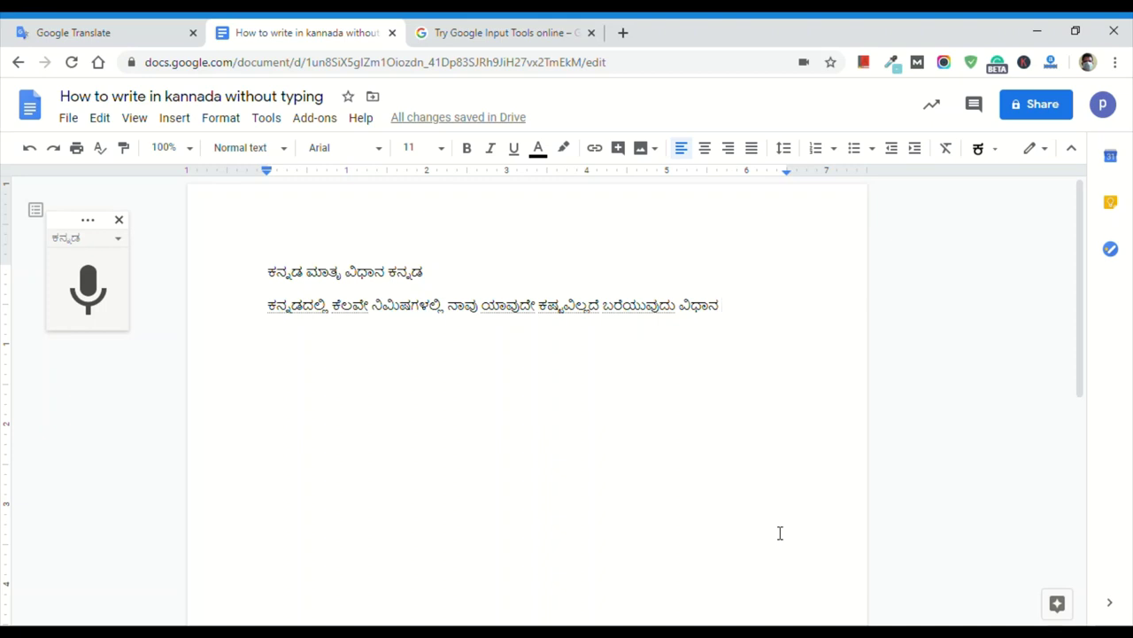
# Delete the word "ಬರೆಯುವುದು" before "ವಿಧಾನ" in the dictated line.
pyautogui.click(688, 307)
pyautogui.press('Left')
pyautogui.press('BackSpace')
pyautogui.press('BackSpace')
pyautogui.press('BackSpace')
pyautogui.press('BackSpace')
pyautogui.press('BackSpace')
pyautogui.press('BackSpace')
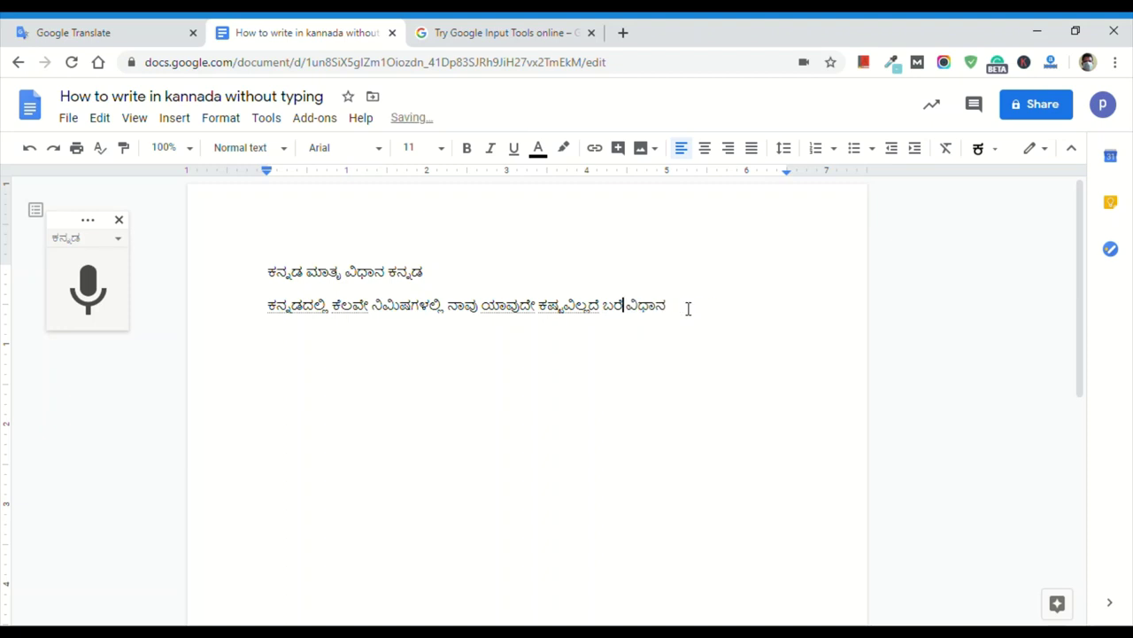
pyautogui.press('BackSpace')
pyautogui.press('BackSpace')
pyautogui.press('BackSpace')
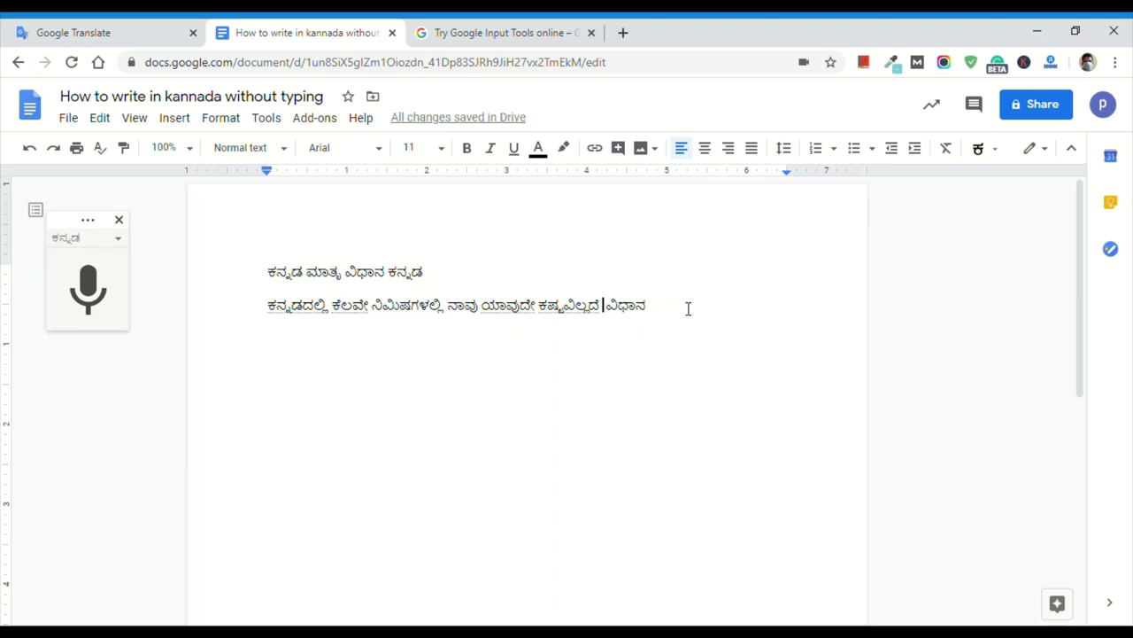
# Insert "ಬರೆಯುವ ಒಂದು" before "ವಿಧಾನ" in the second line by transliterating "bareyuva" and "ondu".
pyautogui.write('bare')
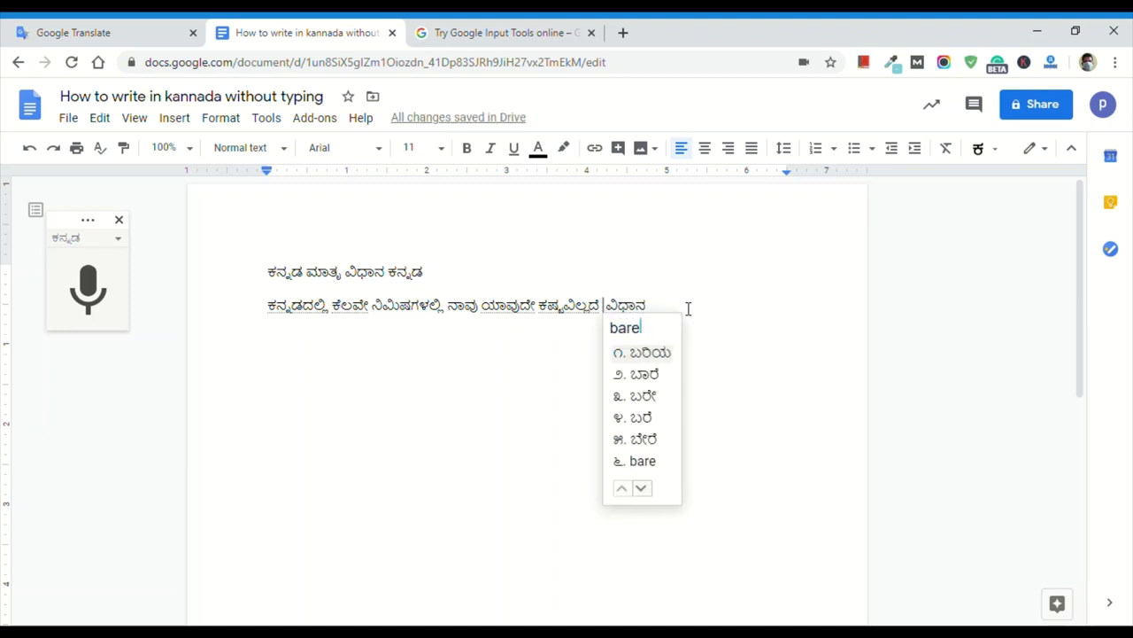
pyautogui.write('yuva')
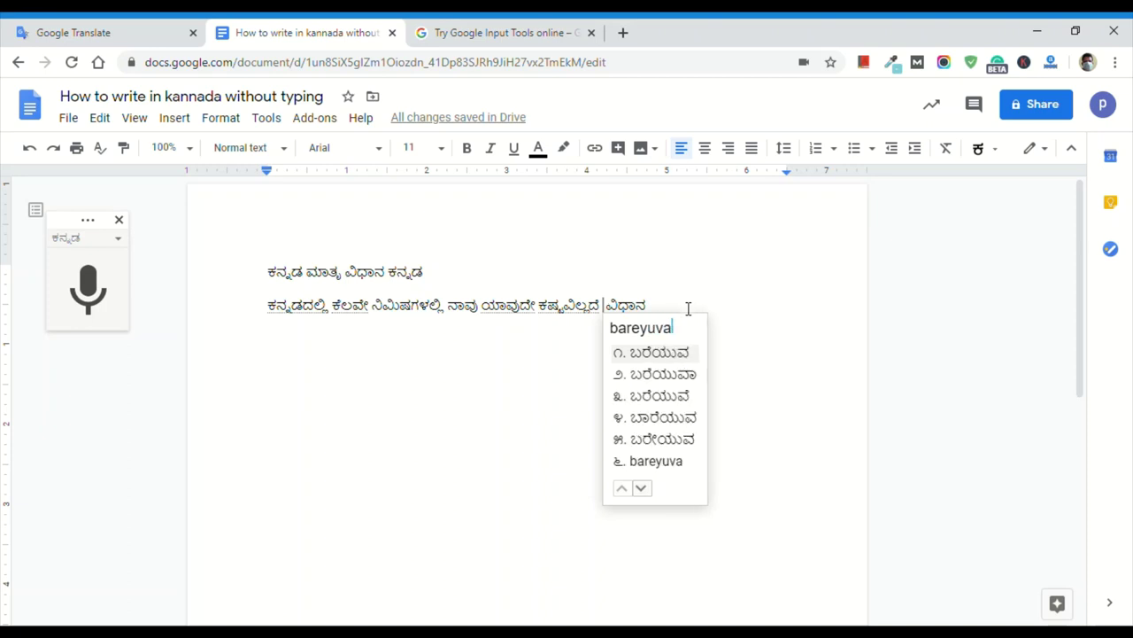
pyautogui.click(672, 354)
pyautogui.write('ond')
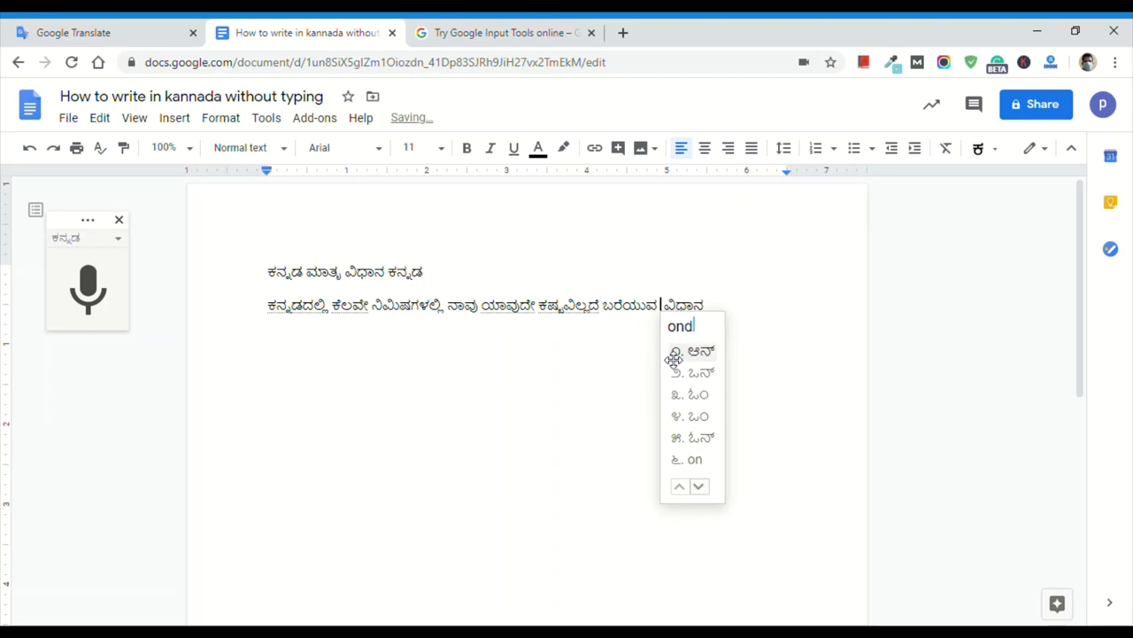
pyautogui.write('u')
pyautogui.click(706, 354)
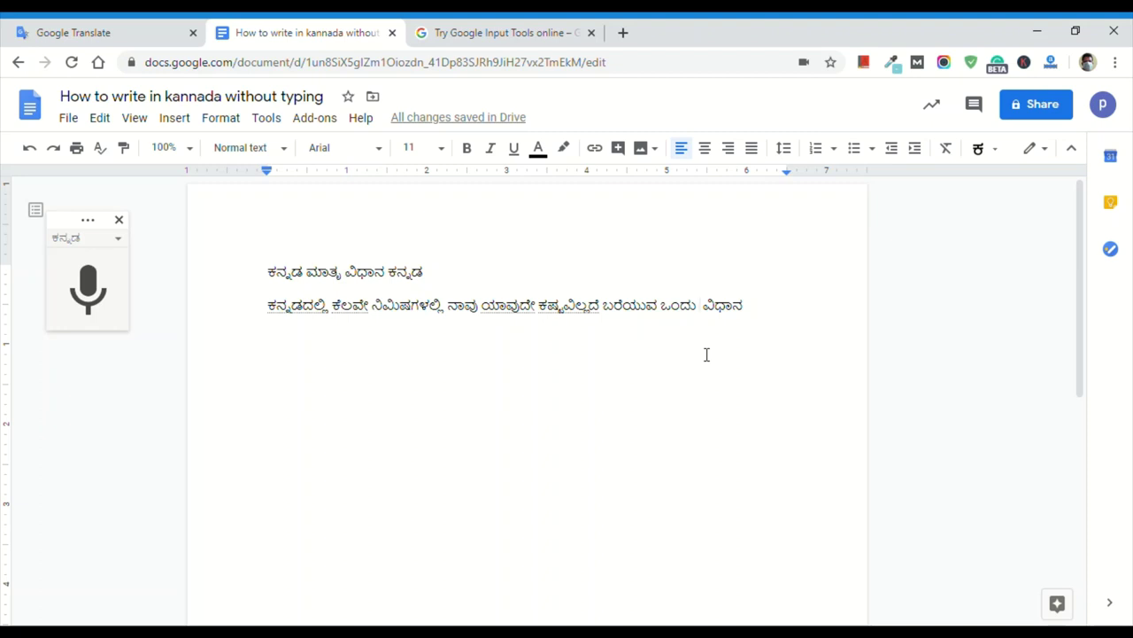
pyautogui.click(713, 311)
# Switch to the Google Input Tools online page and set its input language to Kannada.
pyautogui.click(452, 30)
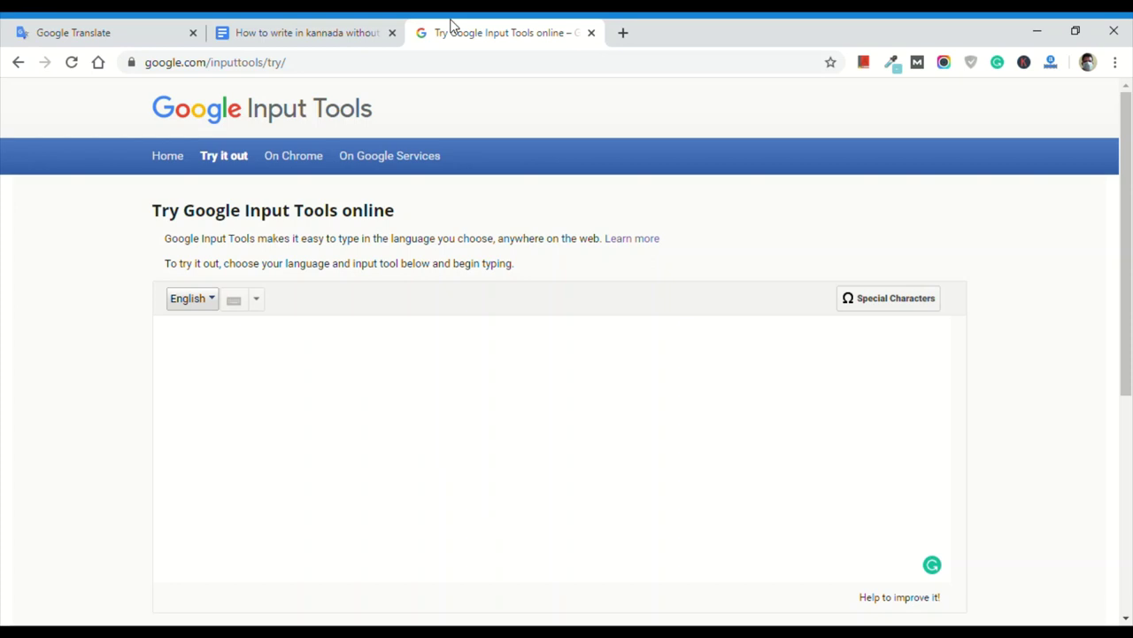
pyautogui.click(293, 376)
pyautogui.click(205, 314)
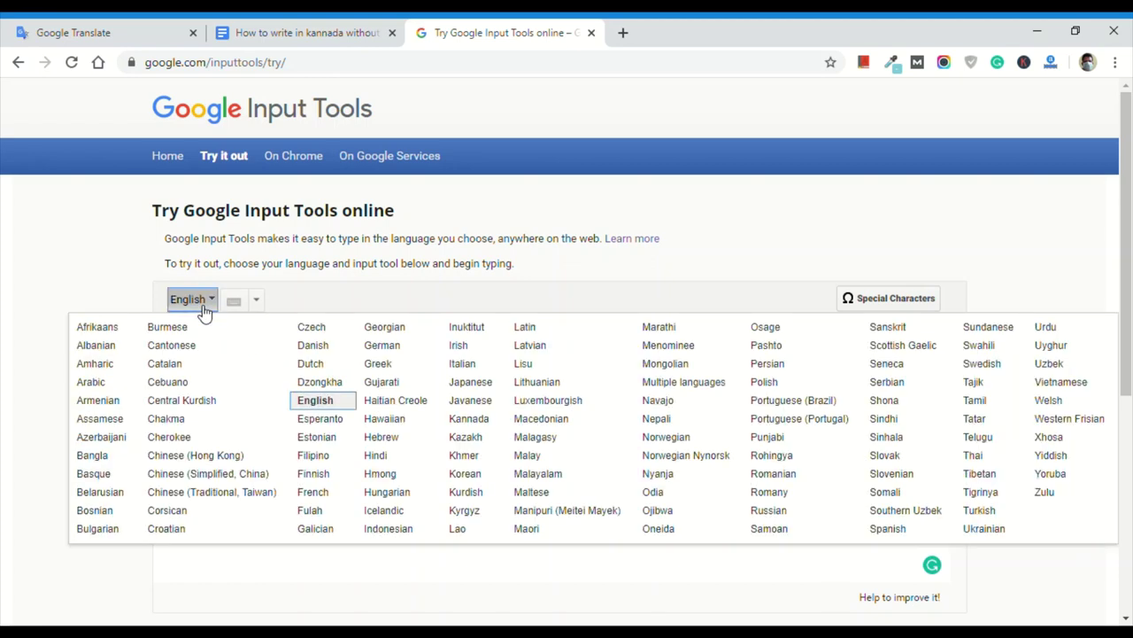
pyautogui.press('k')
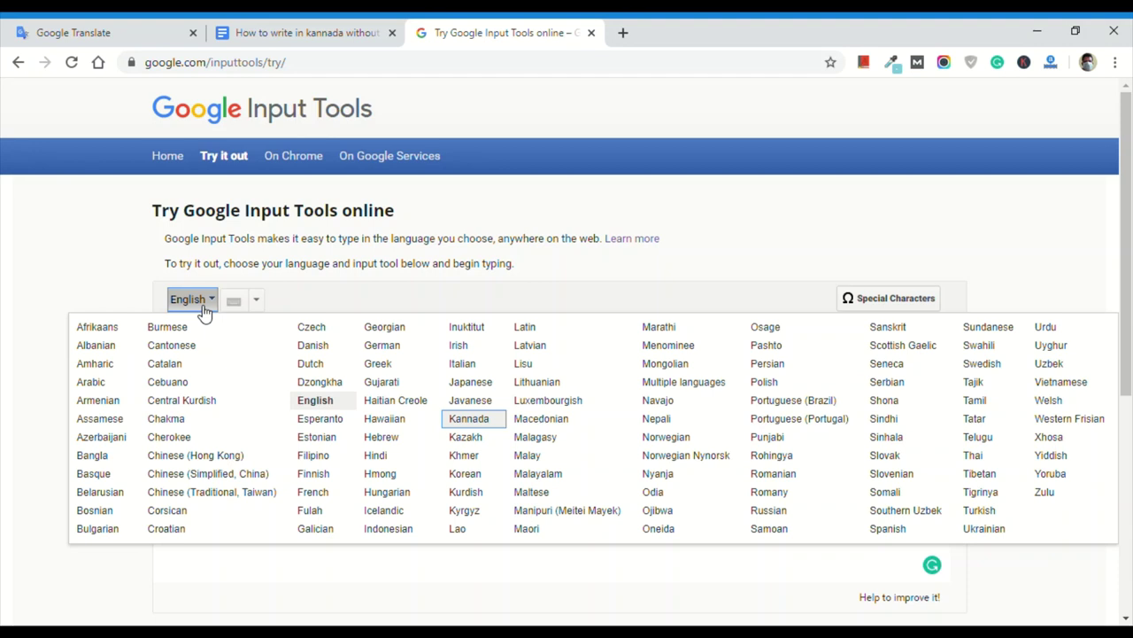
pyautogui.click(473, 423)
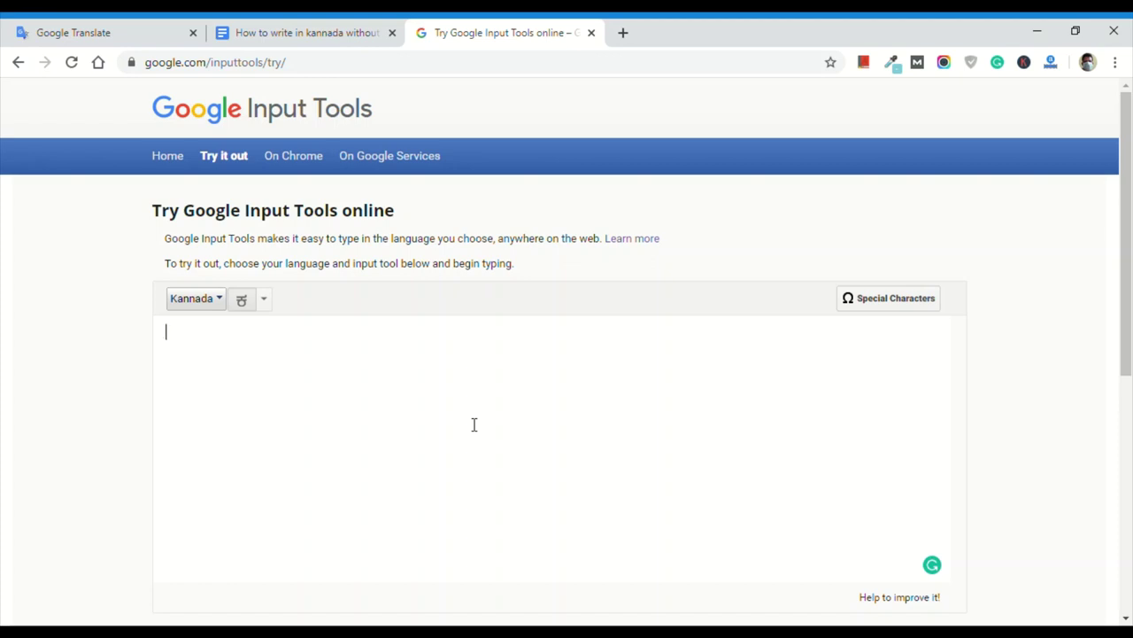
# Write "ನಾನು" as the first word in the text area by transliterating "naa" and "nu".
pyautogui.write('naa')
pyautogui.write('my')
pyautogui.press('space')
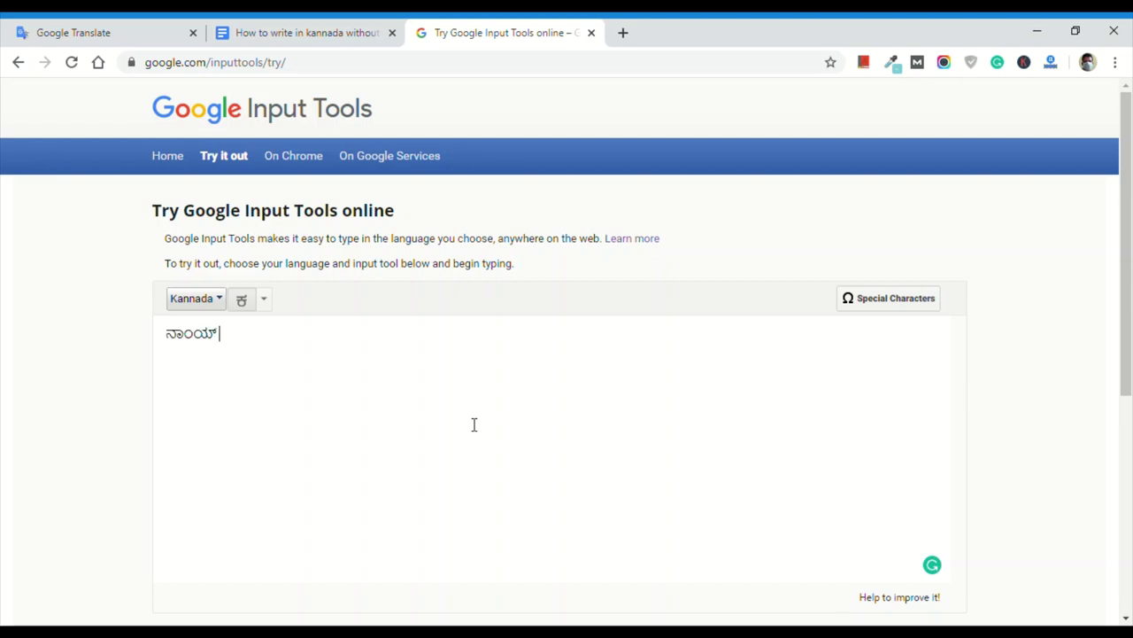
pyautogui.press('BackSpace')
pyautogui.press('BackSpace')
pyautogui.press('BackSpace')
pyautogui.press('BackSpace')
pyautogui.write('nu')
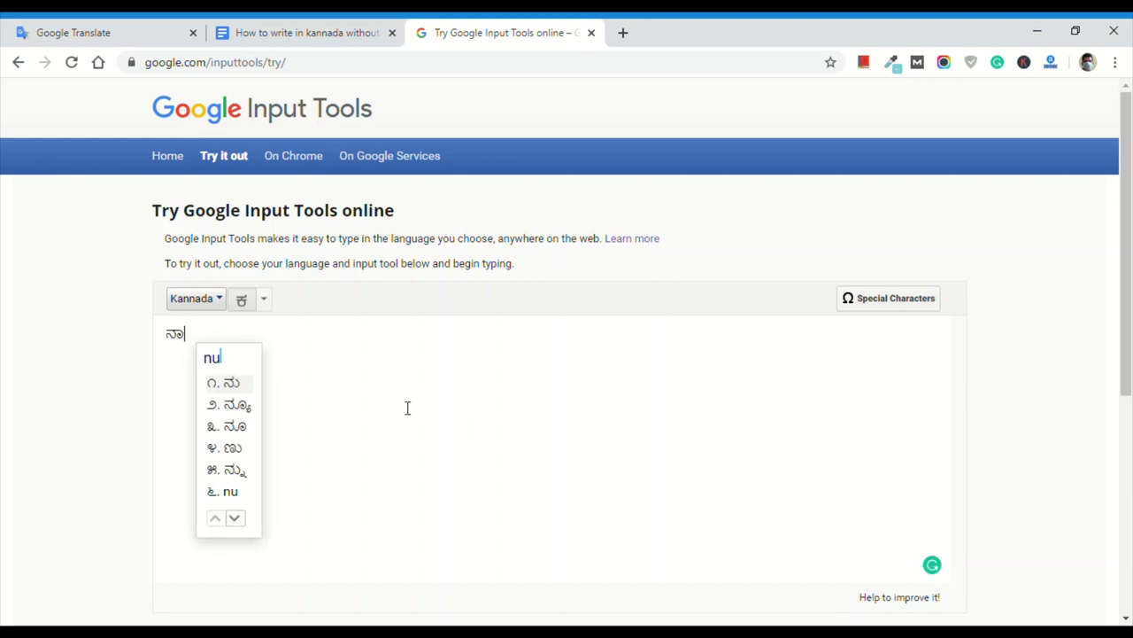
pyautogui.click(246, 389)
# Add "ಯಾವ ಭಾಷೆಯಲ್ಲಿ" after "ನಾನು" by transliterating "yaava" and "bhaasheyalli".
pyautogui.write('yaava')
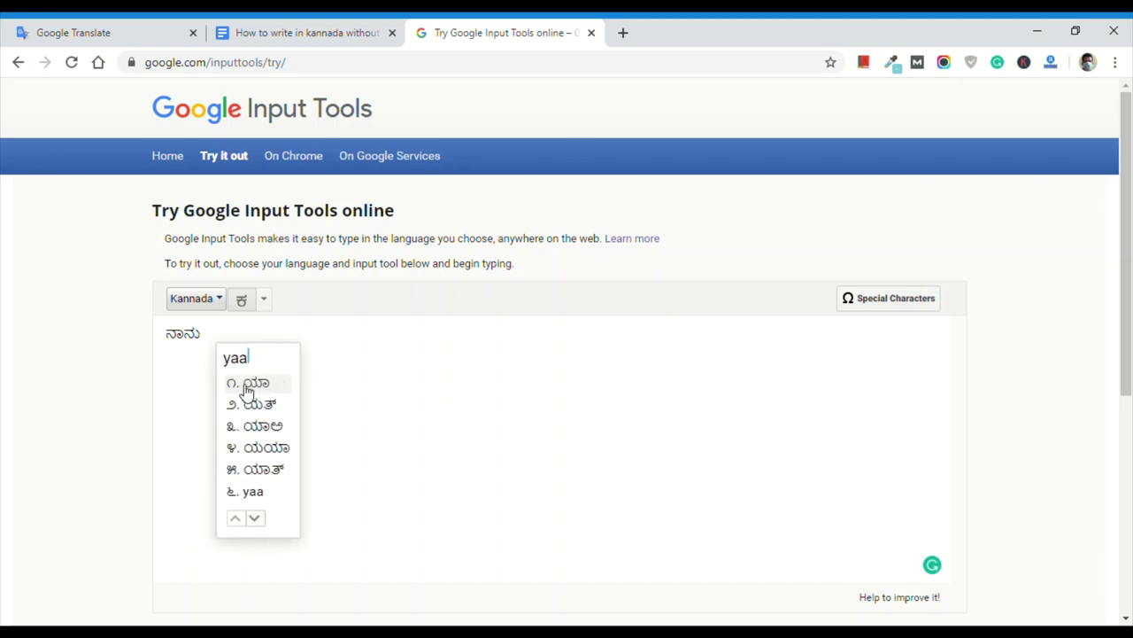
pyautogui.click(258, 386)
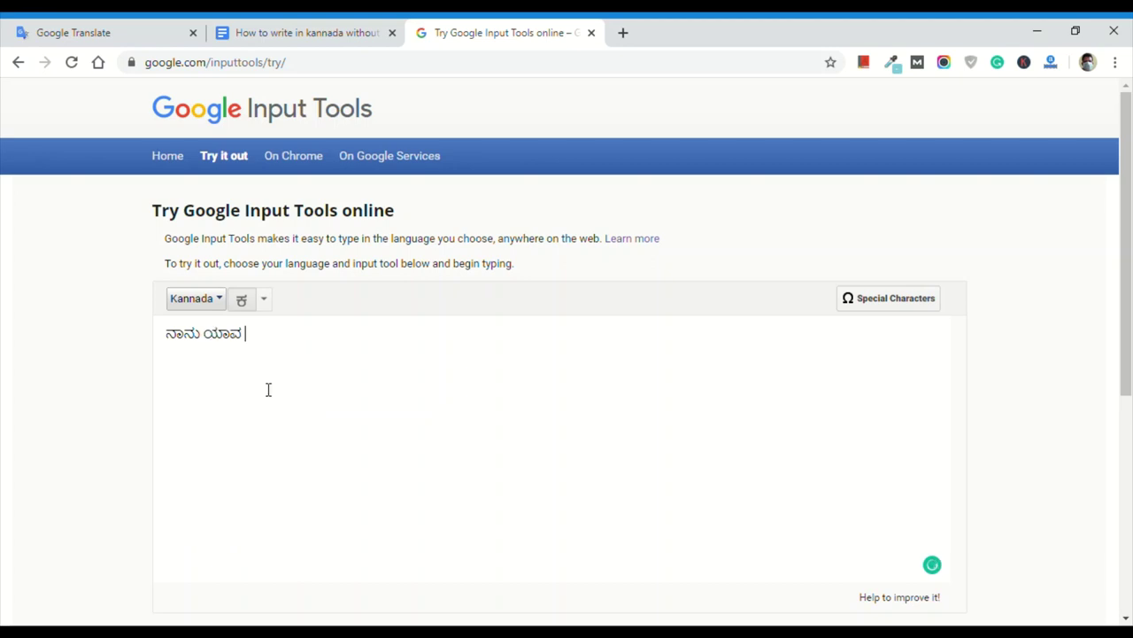
pyautogui.write('bhaashe')
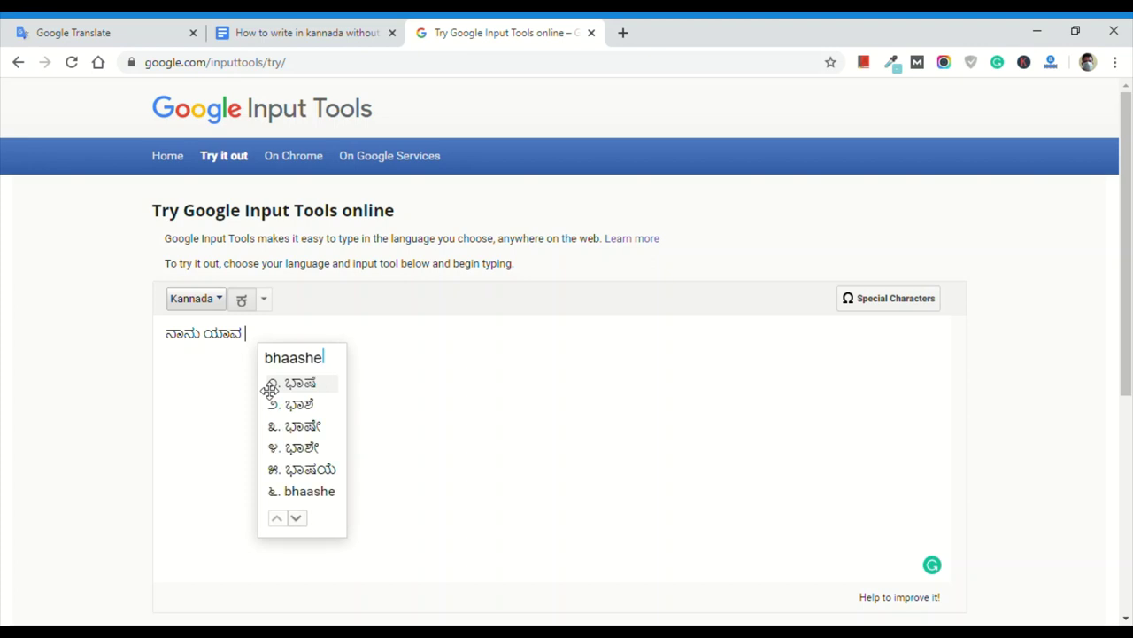
pyautogui.write('yalli')
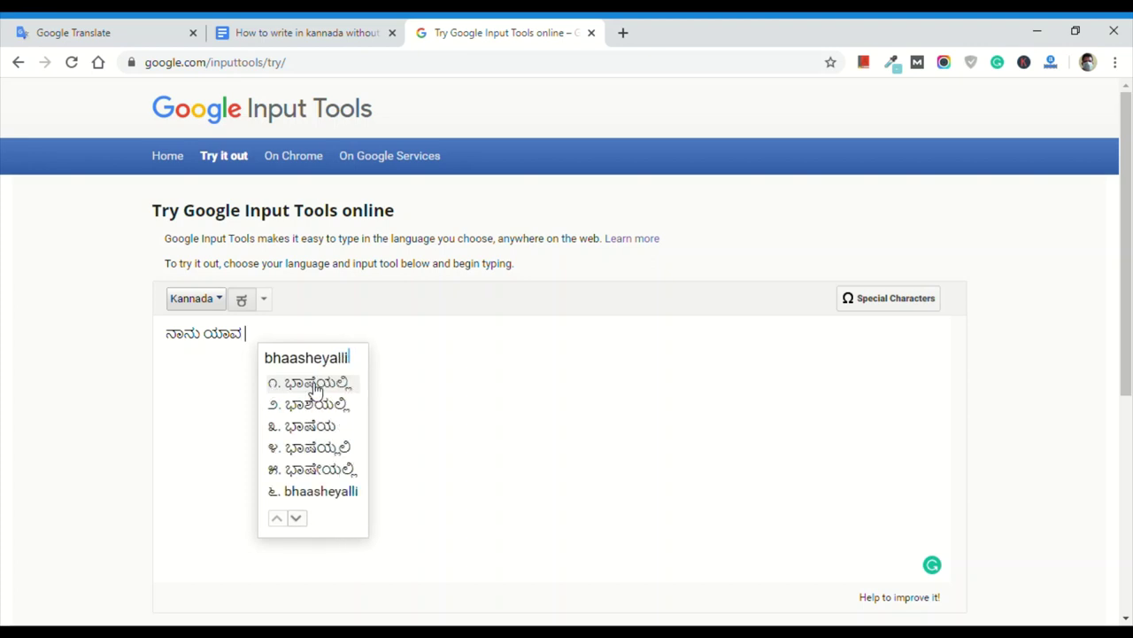
pyautogui.click(314, 386)
# Add the word "ಬೇಕಾದರೂ" to the sentence by transliterating "bekaadaruu".
pyautogui.write('b')
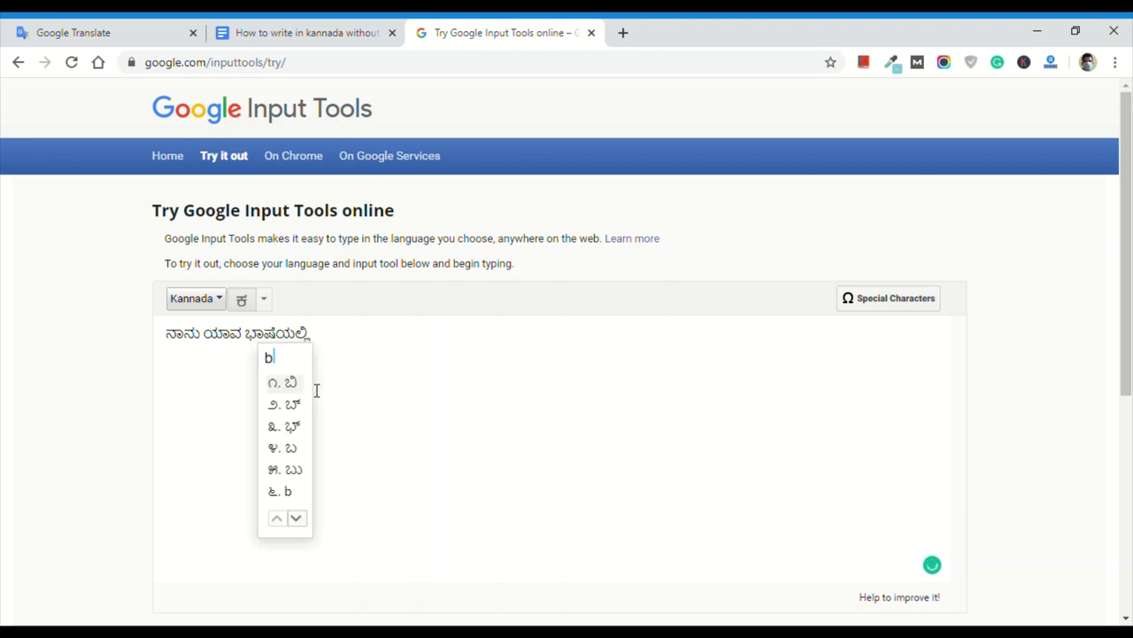
pyautogui.write('ekanda')
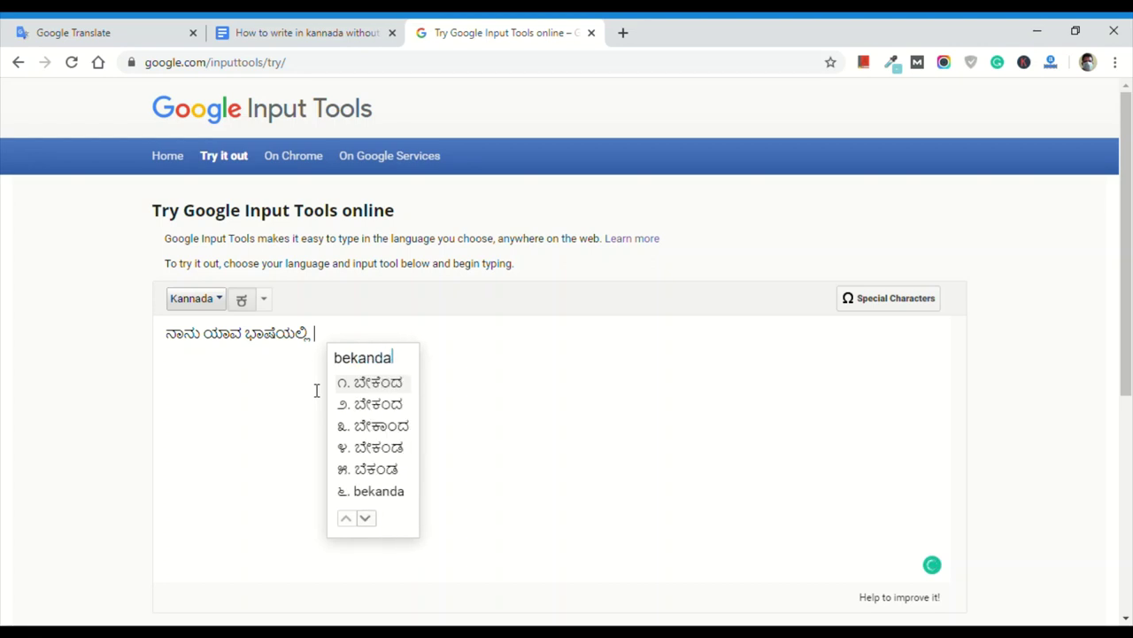
pyautogui.press('BackSpace')
pyautogui.press('BackSpace')
pyautogui.press('BackSpace')
pyautogui.press('BackSpace')
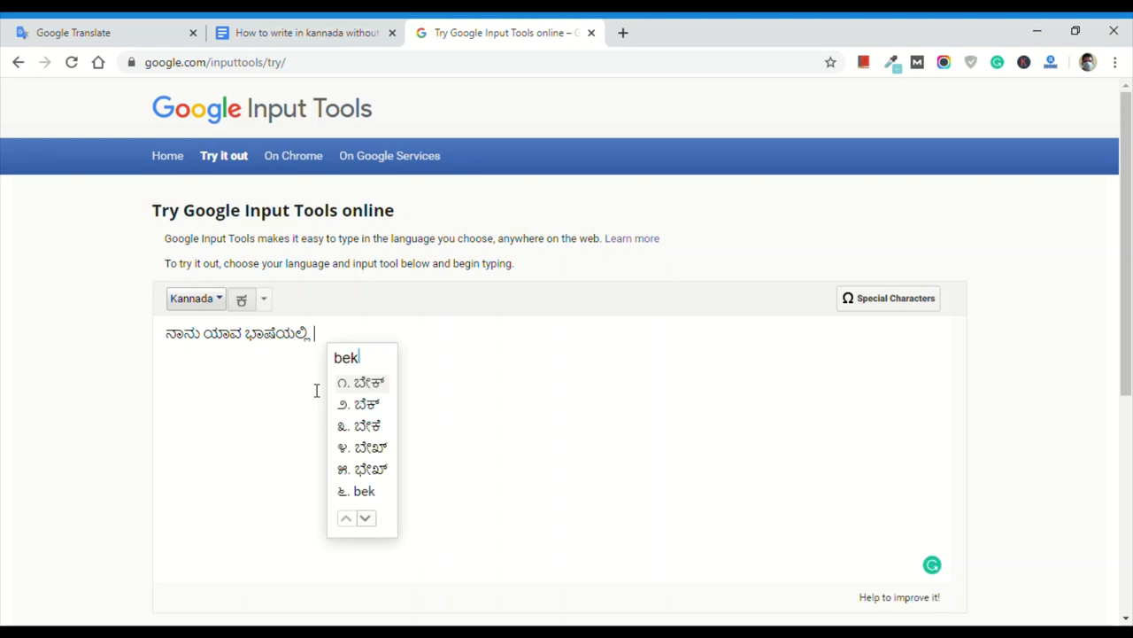
pyautogui.write('aadaruu')
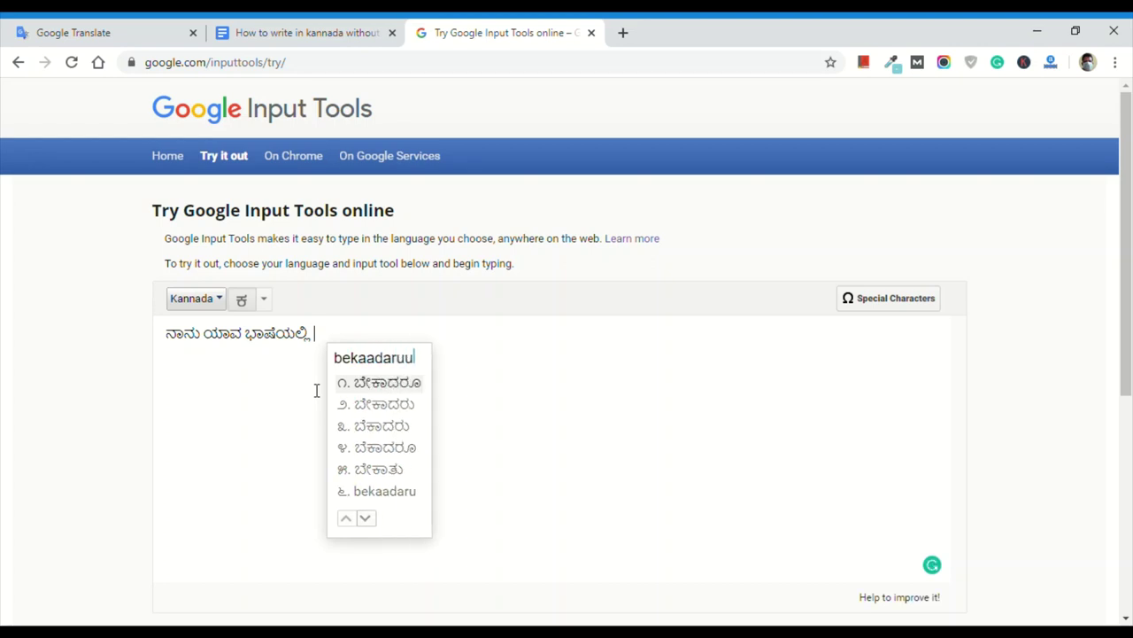
pyautogui.click(405, 386)
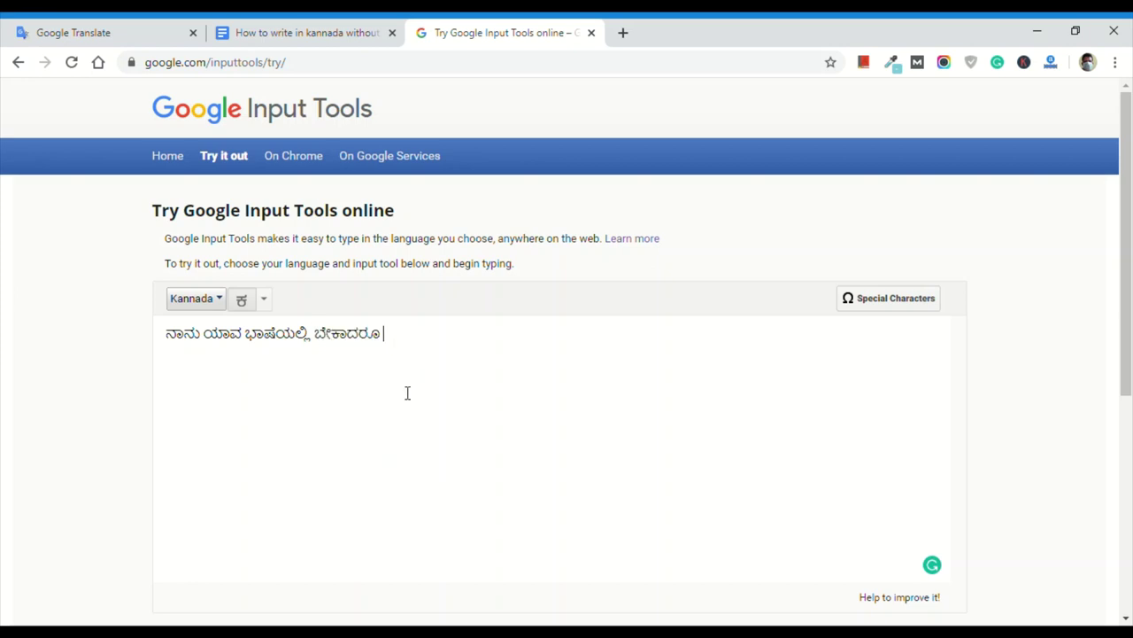
# Continue the sentence with "ಈ ಸಾಧನ", choosing the matching suggestions for "ee" and "saadhana".
pyautogui.write('ee')
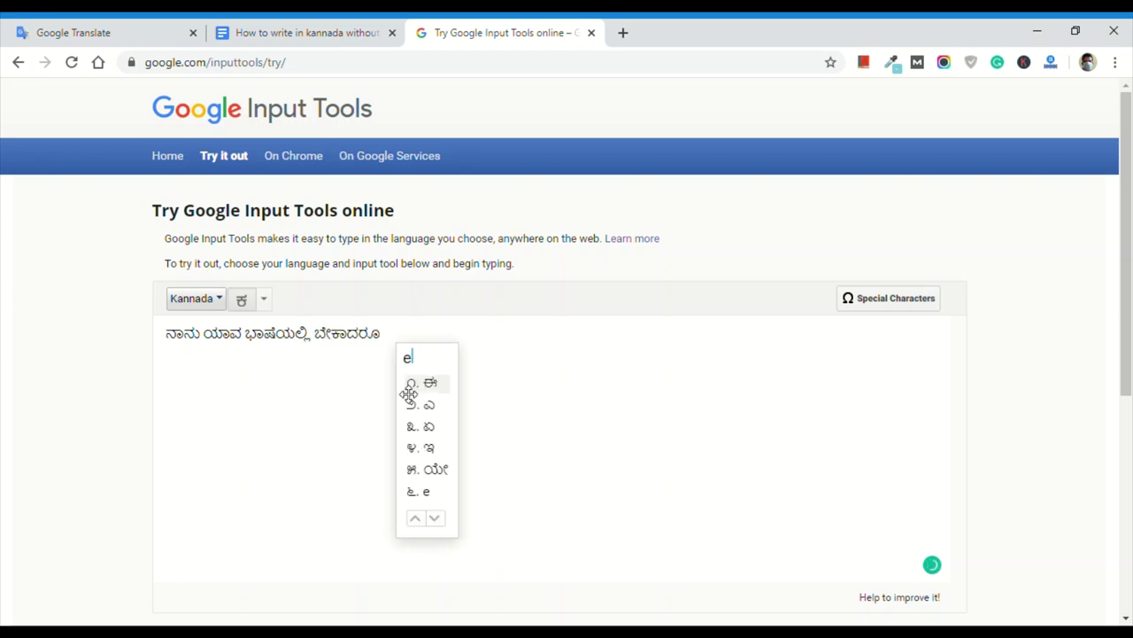
pyautogui.click(447, 386)
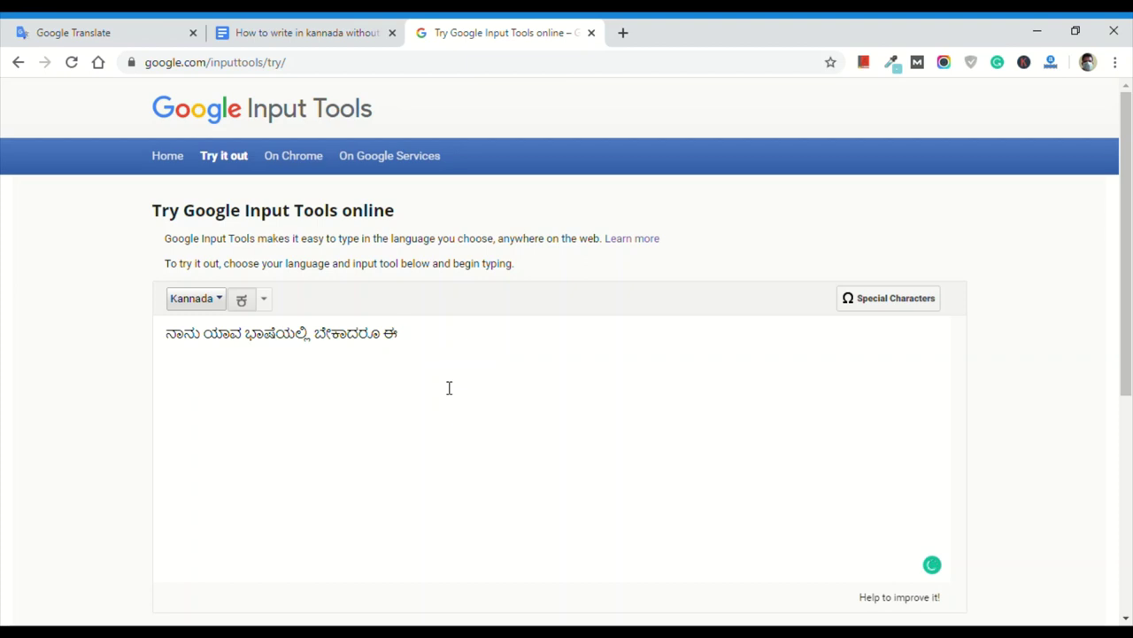
pyautogui.write('saadhana')
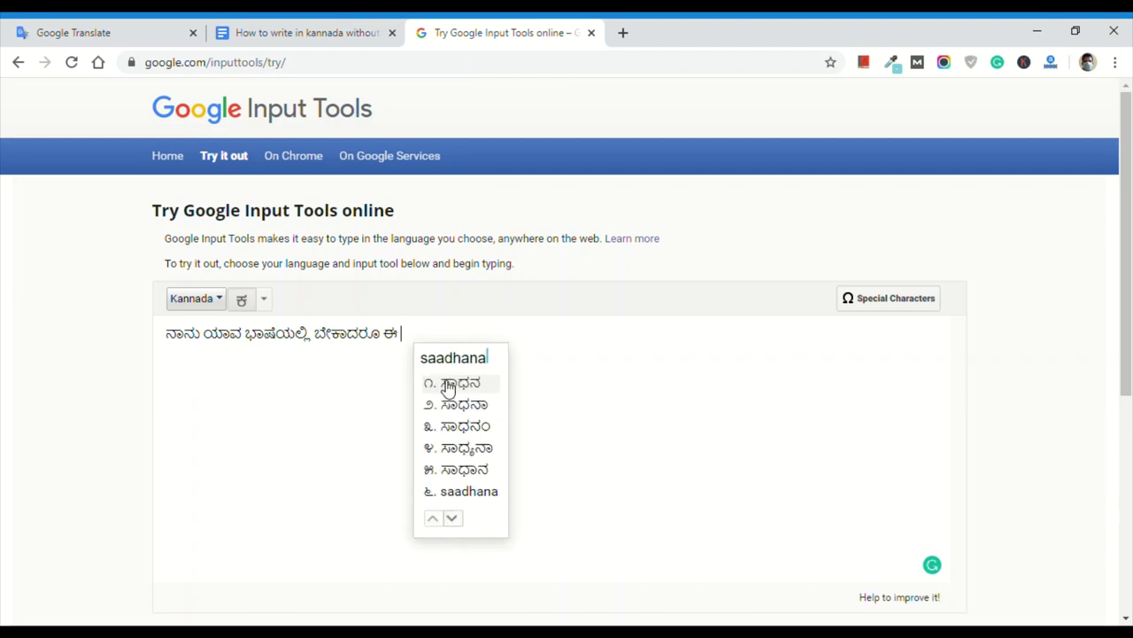
pyautogui.click(450, 387)
# Finish the sentence with "ಬಳಸಿ ಬರೆಯಬಹುದು" by transliterating "balasi" and "bareyabahudu".
pyautogui.write('balasi')
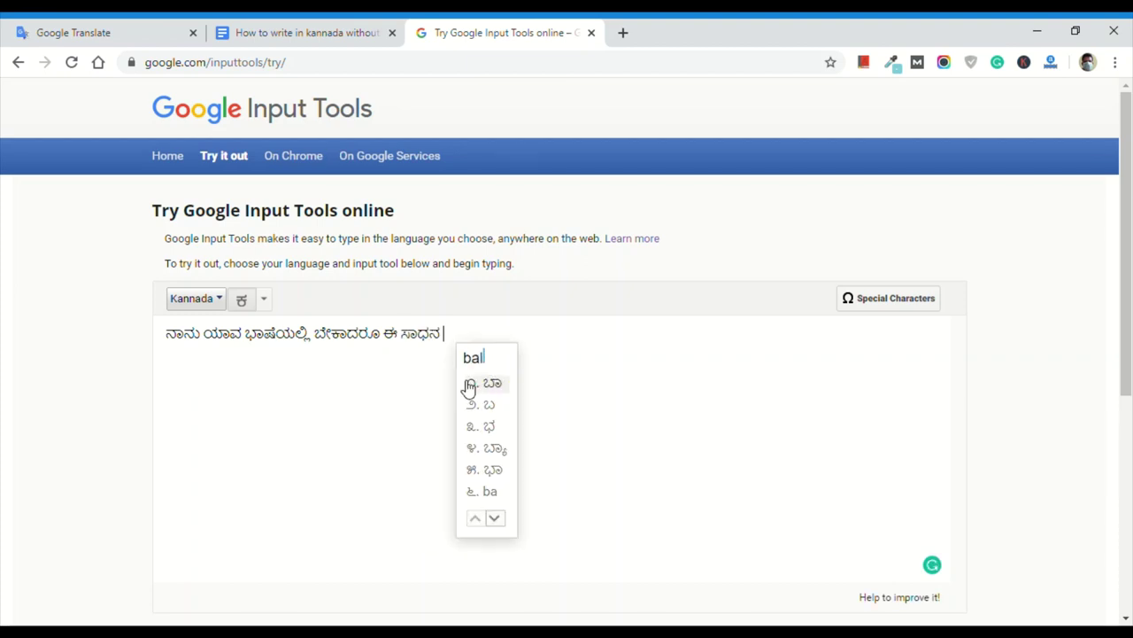
pyautogui.click(470, 388)
pyautogui.write('b')
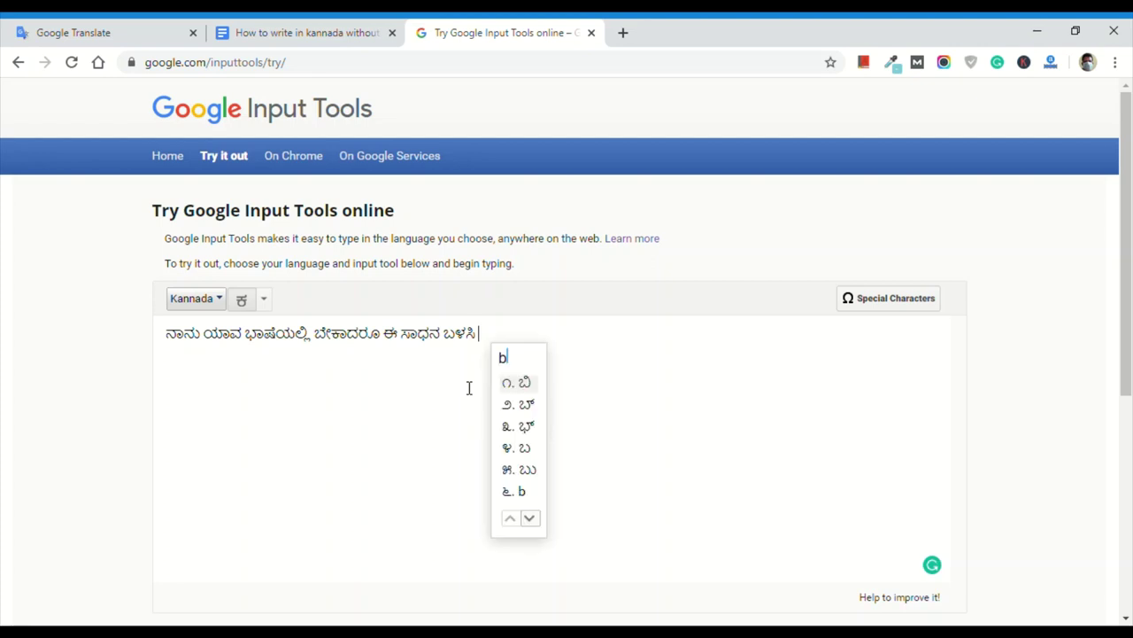
pyautogui.write('areyabahudu')
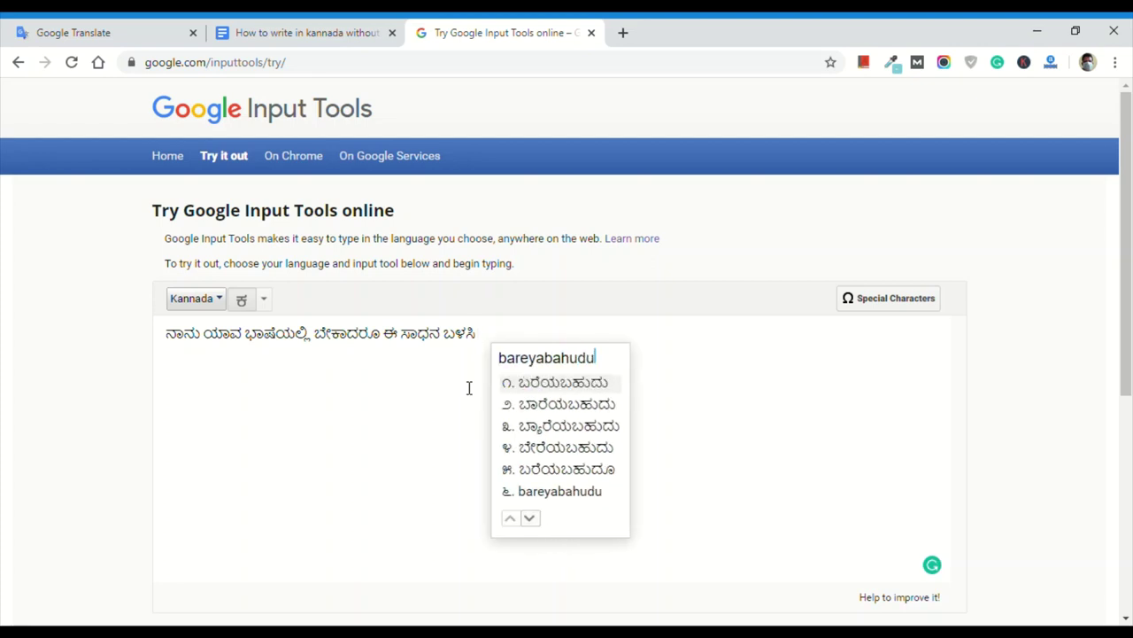
pyautogui.click(540, 386)
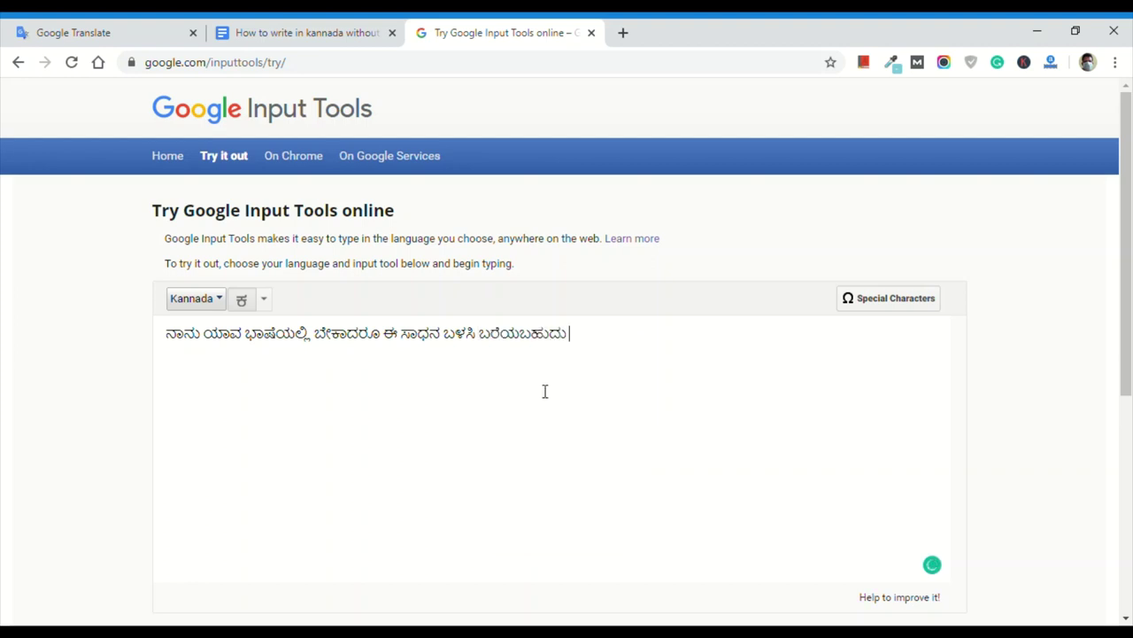